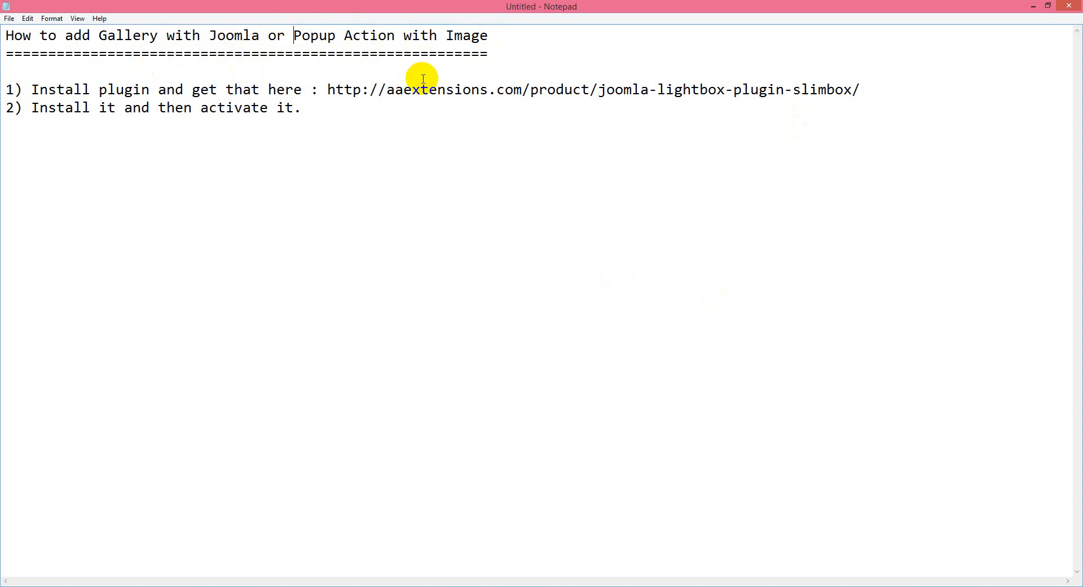
Step: Review the plugin notes and the Slimbox plugin's product page on aaextensions.com, including its price
left_click_drag(32, 89, 234, 89)
left_click(251, 90)
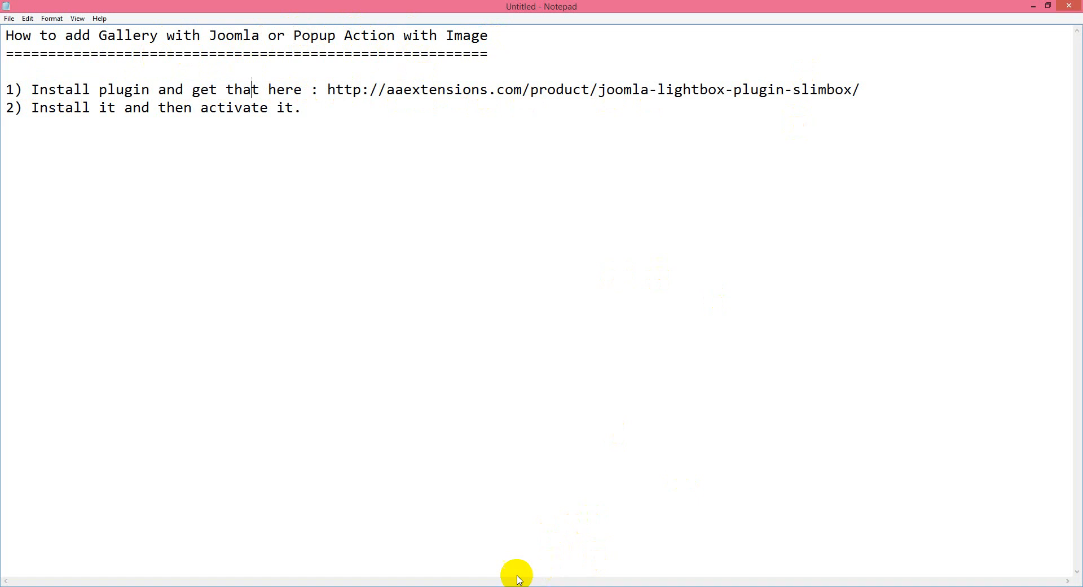
key("alt+Tab")
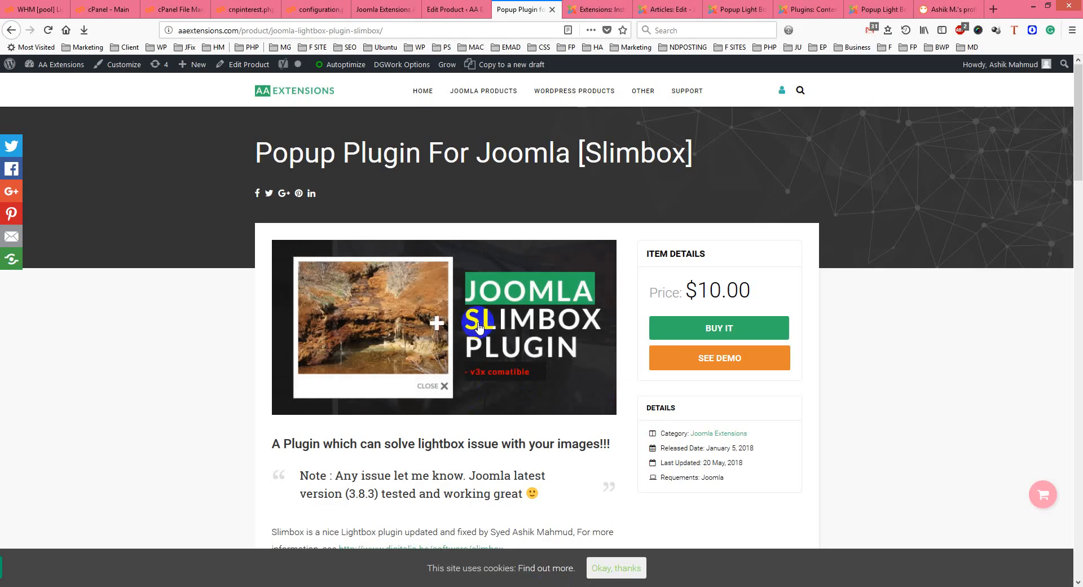
left_click_drag(751, 290, 686, 289)
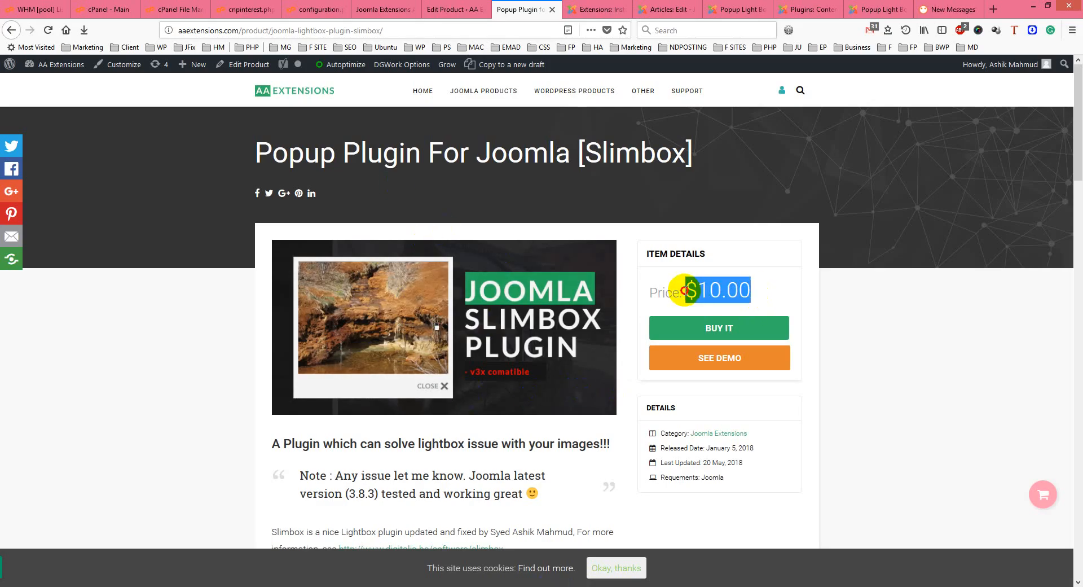
left_click(1040, 7)
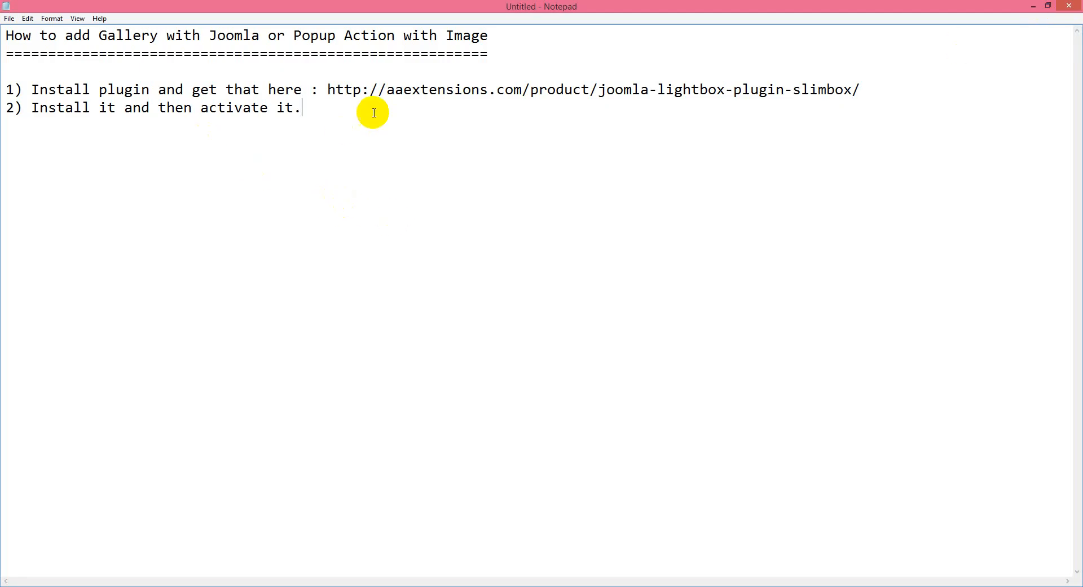
left_click_drag(372, 110, 24, 115)
Step: Switch to the Joomla extension installer and look through the local packages for plg_slimboxV4.zip, leaving the file chooser without uploading
left_click(521, 586)
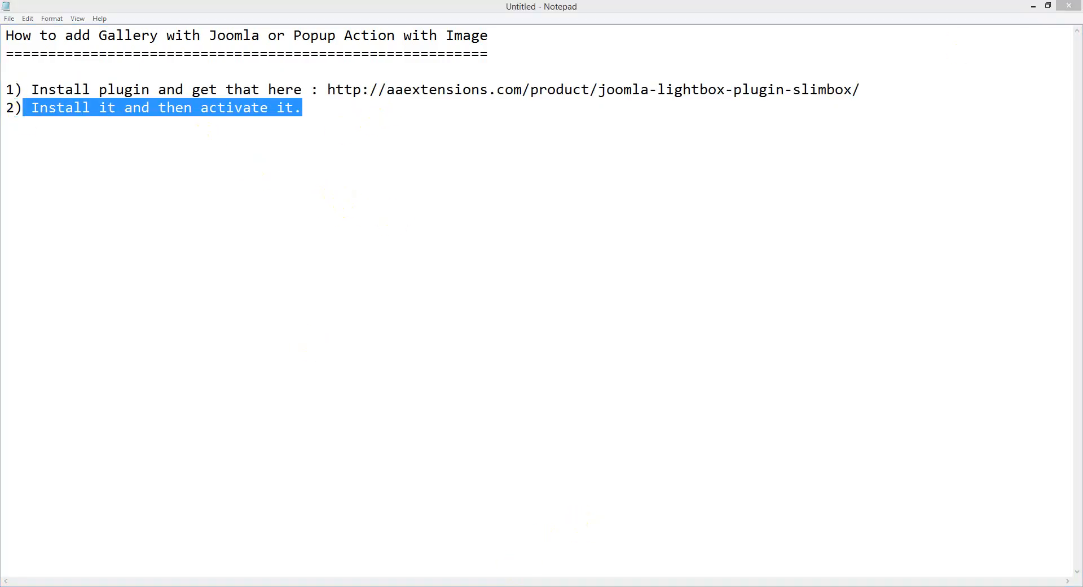
left_click(595, 9)
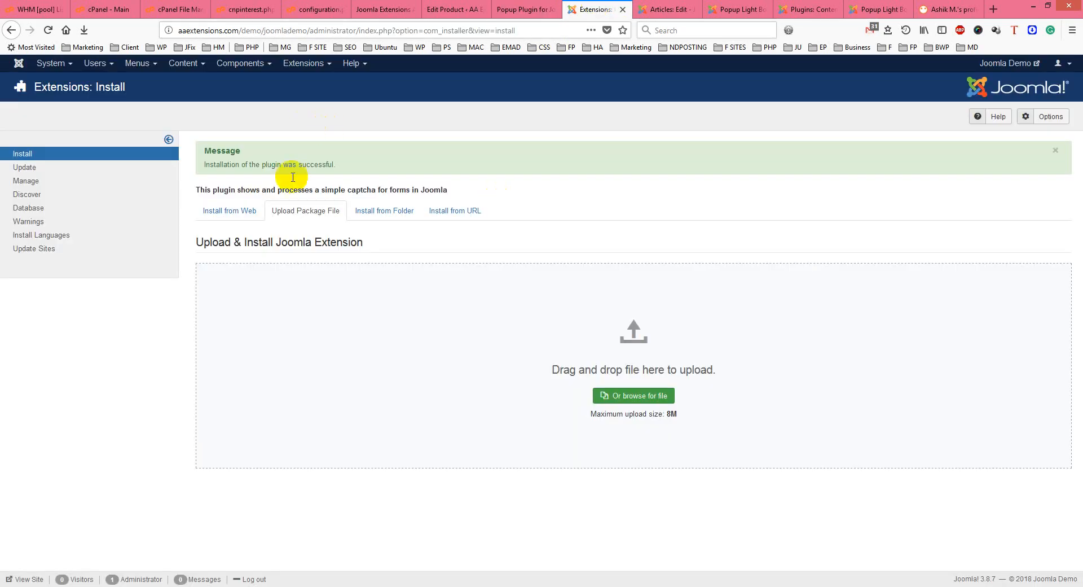
left_click(615, 395)
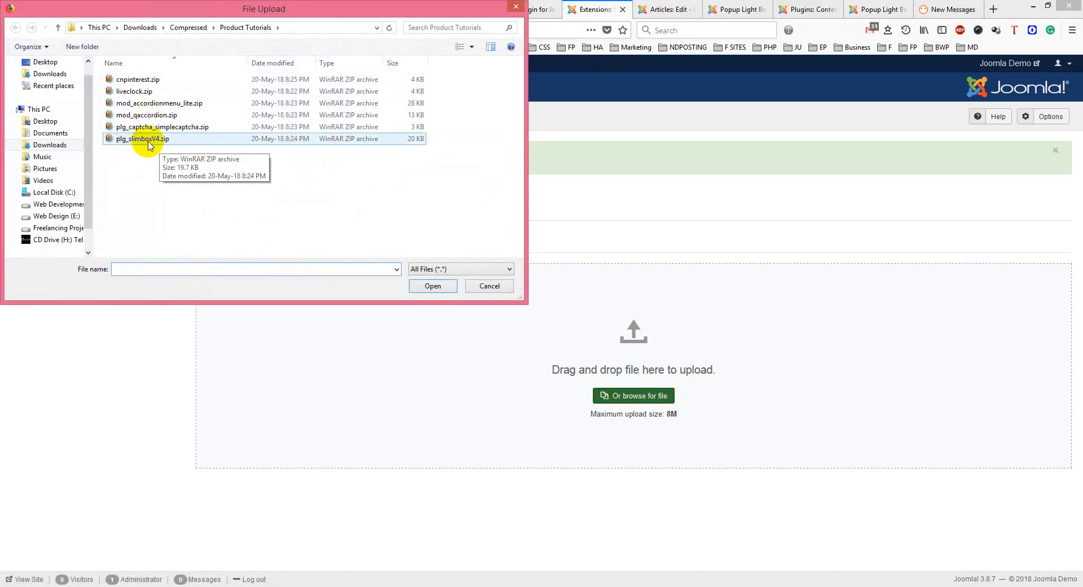
left_click(489, 286)
Step: Open the site's plugin list and search it for "slim"
left_click(303, 65)
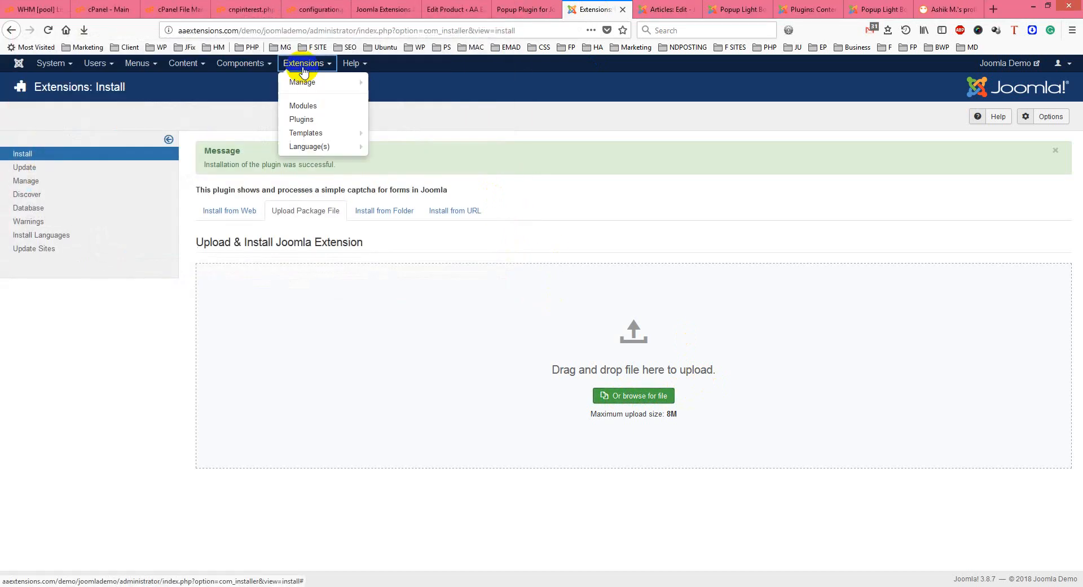
left_click(306, 118)
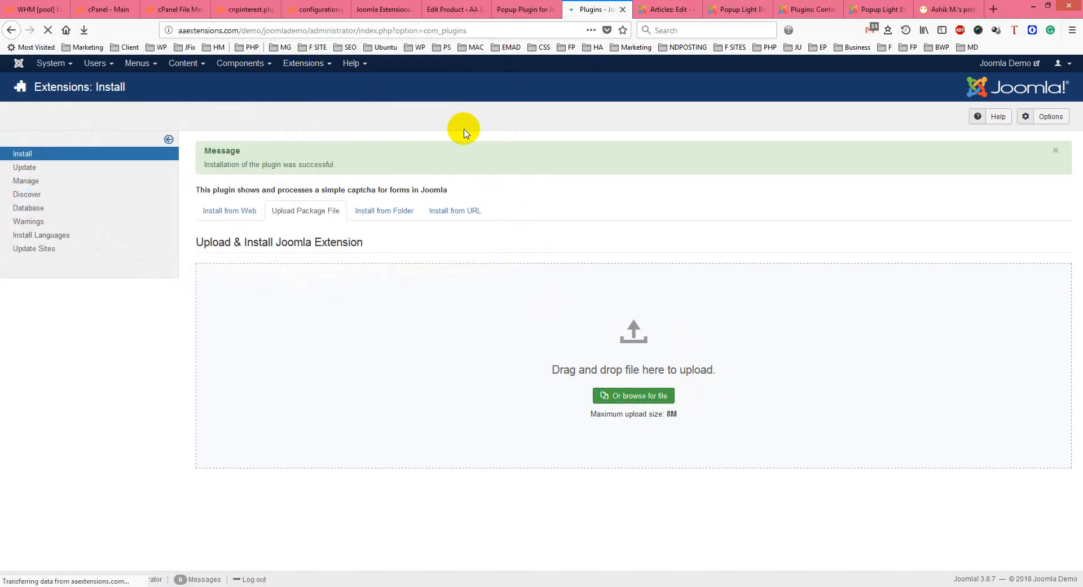
left_click(90, 149)
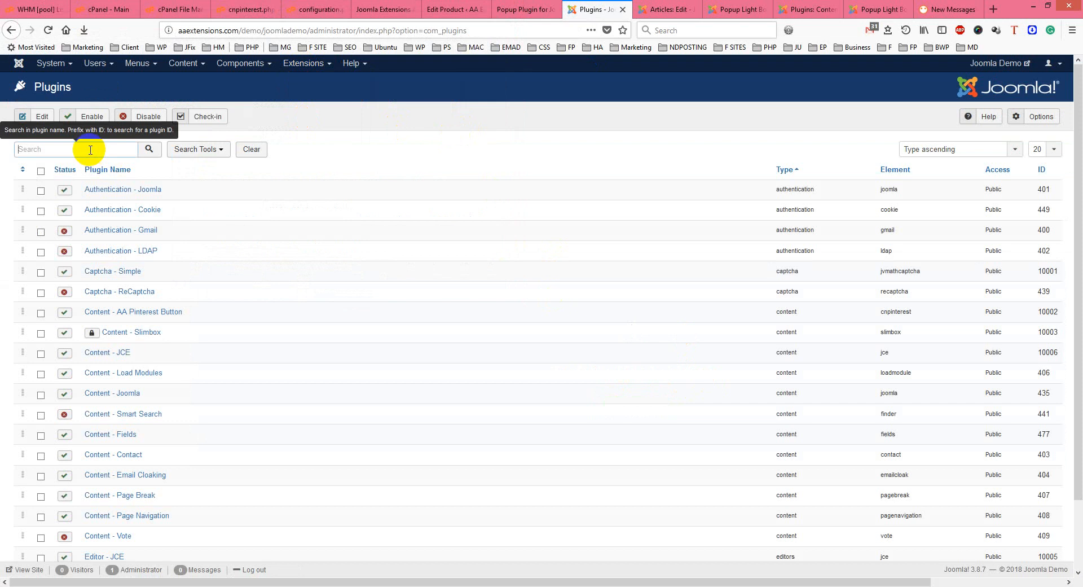
type("sli")
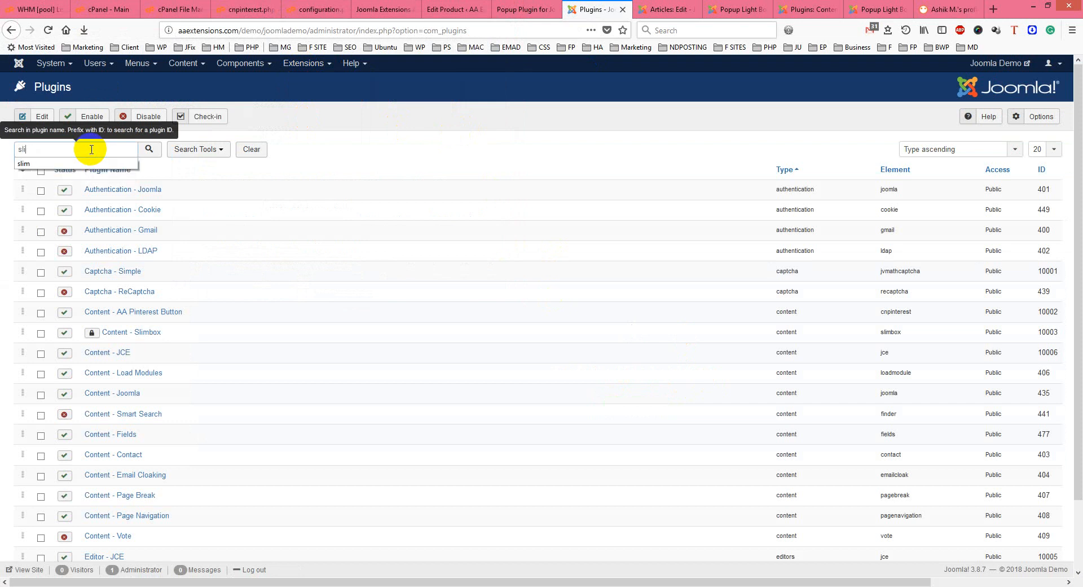
type("m")
key("Return")
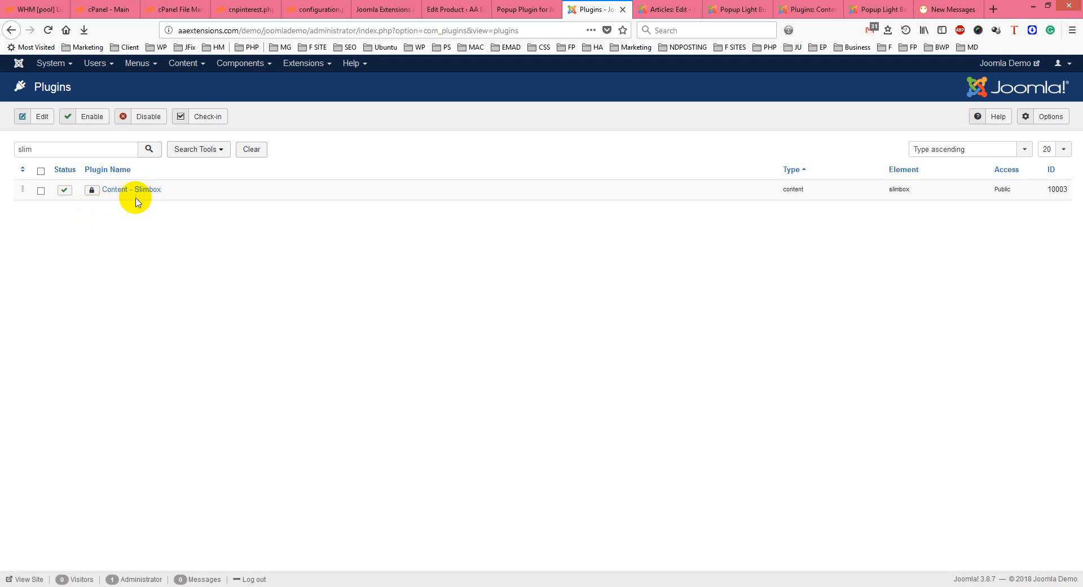
Step: Open the Content - Slimbox plugin and read its full description for the usage syntax and lightbox link examples
left_click(133, 190)
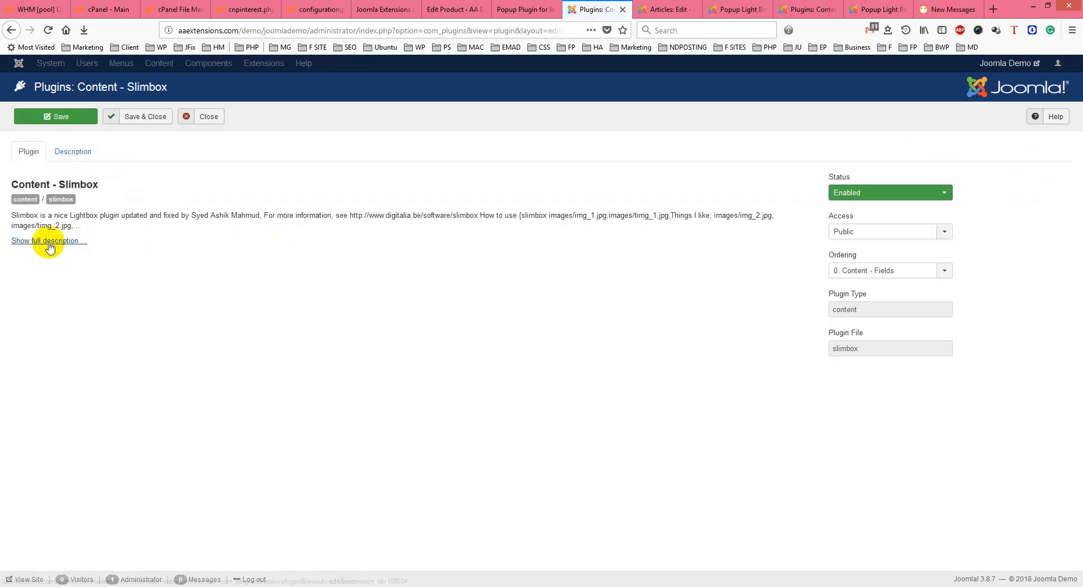
left_click(45, 241)
scroll(149, 276, "down", 3)
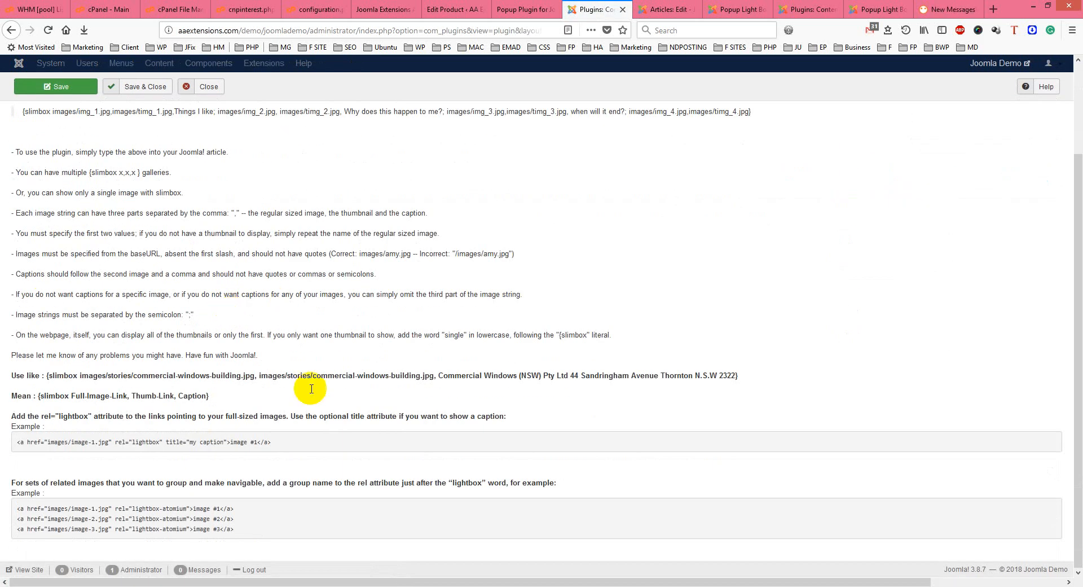
scroll(140, 326, "up", 3)
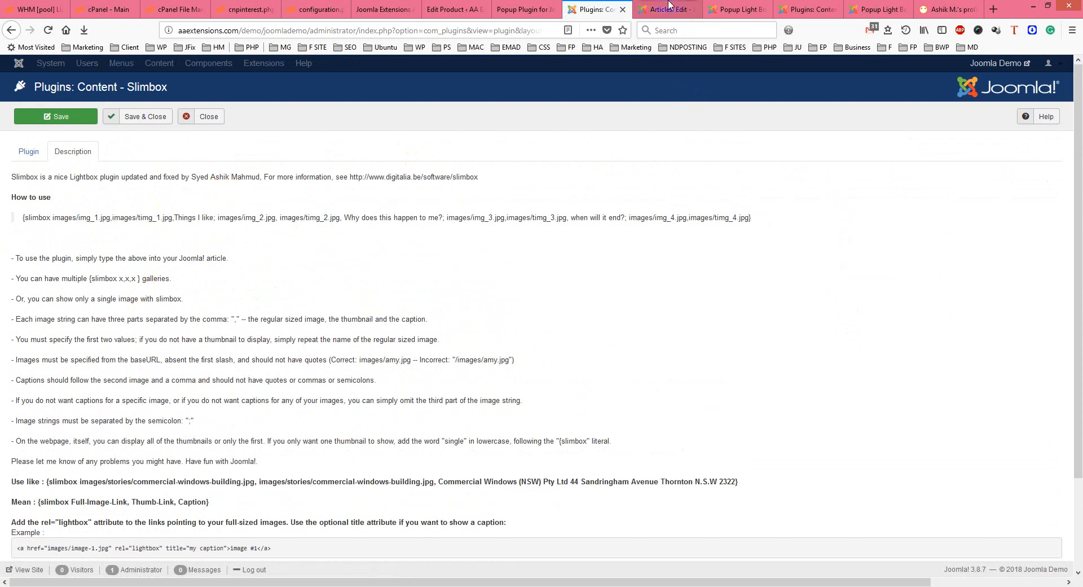
Step: View the Popup Light Box demo page, preview the single image in its popup and close it
left_click(738, 7)
scroll(464, 286, "up", 3)
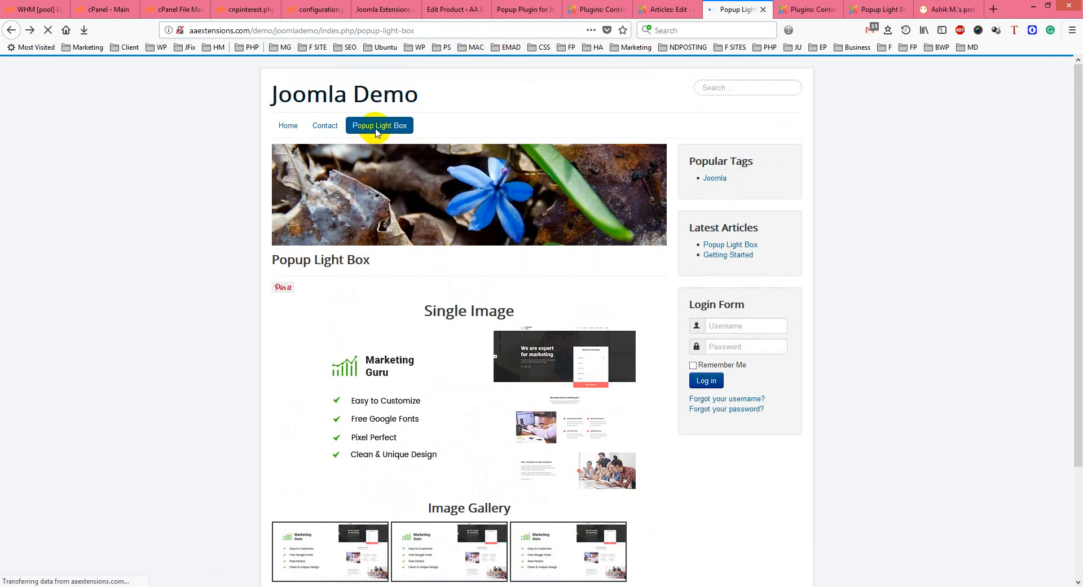
scroll(474, 338, "down", 2)
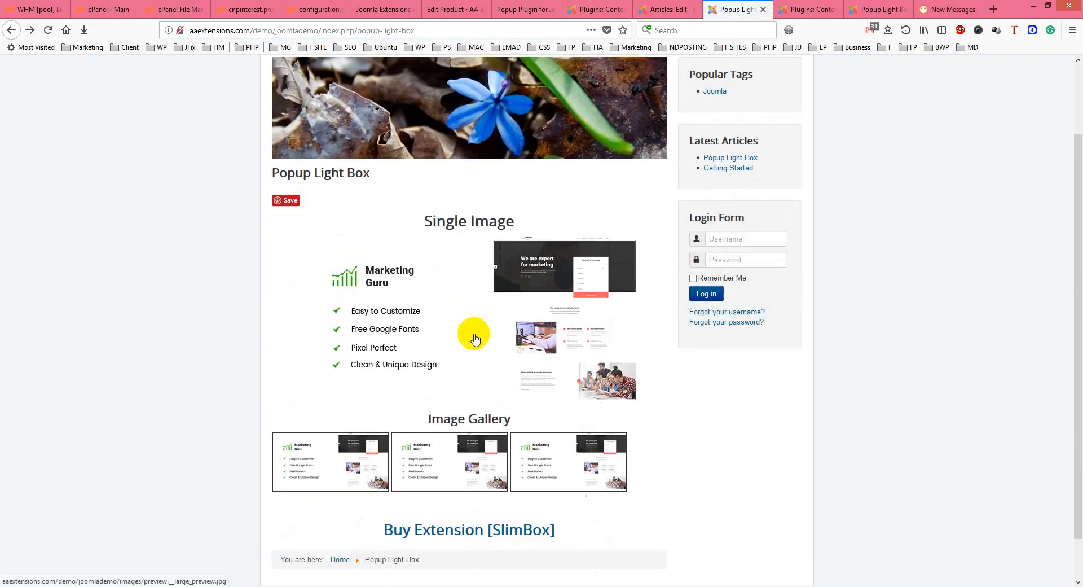
scroll(474, 338, "down", 1)
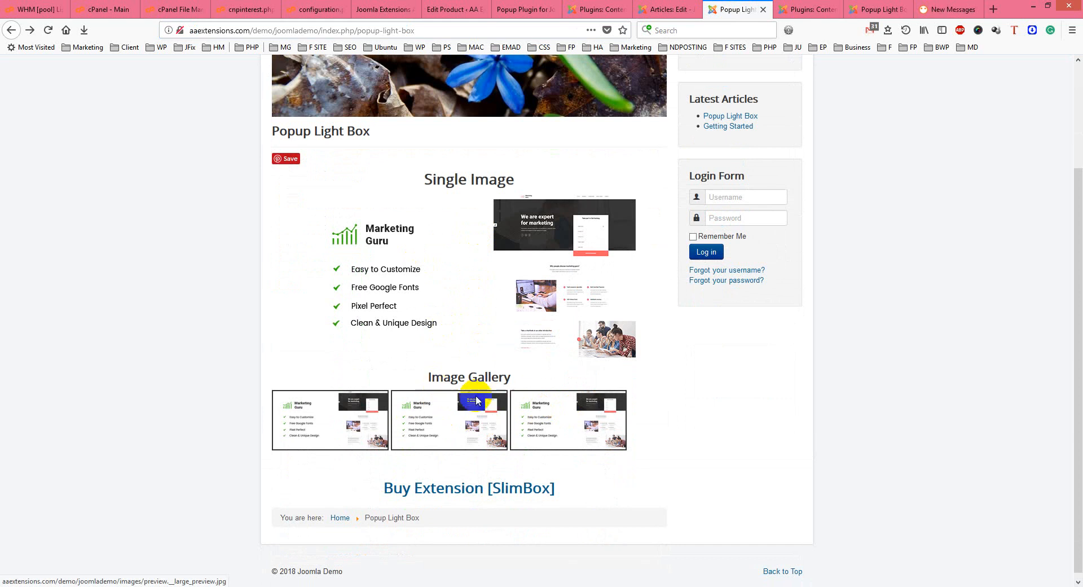
left_click(536, 257)
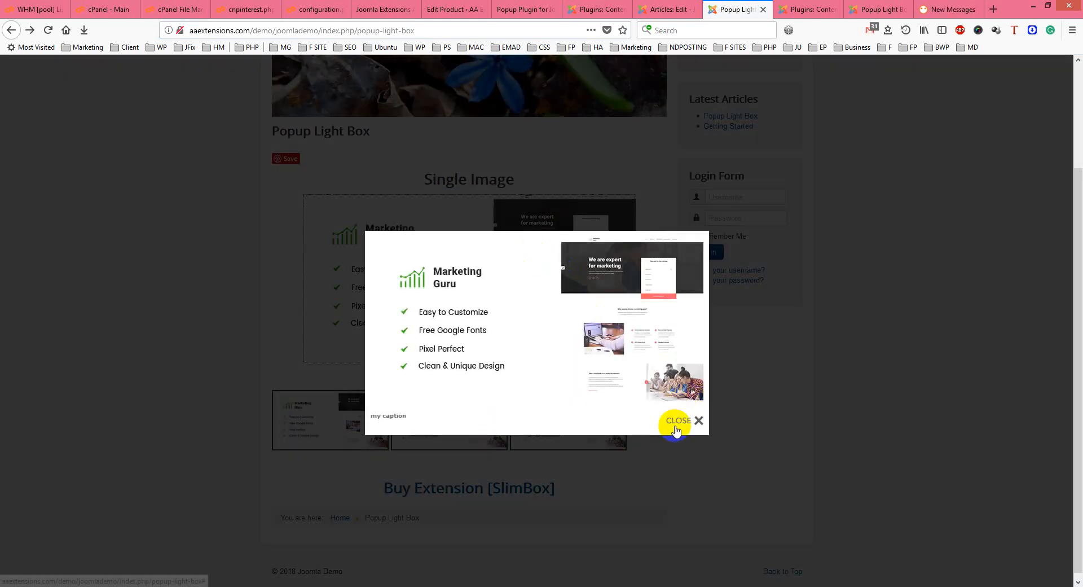
left_click(677, 429)
Step: Open the image gallery's first thumbnail in the popup, advance to the third image and close the popup
left_click(472, 417)
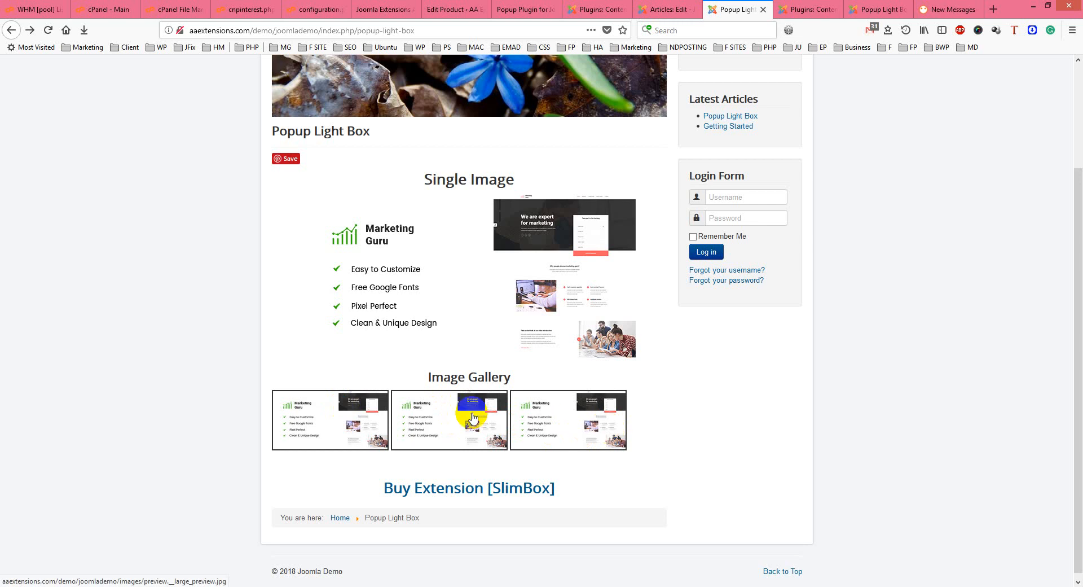
left_click(302, 429)
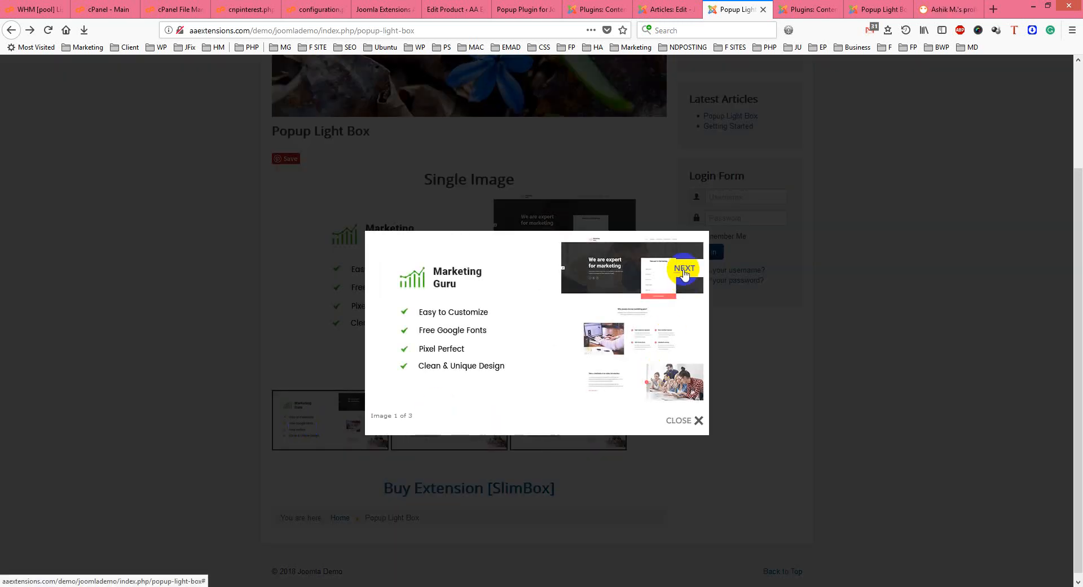
left_click(685, 275)
left_click(685, 275)
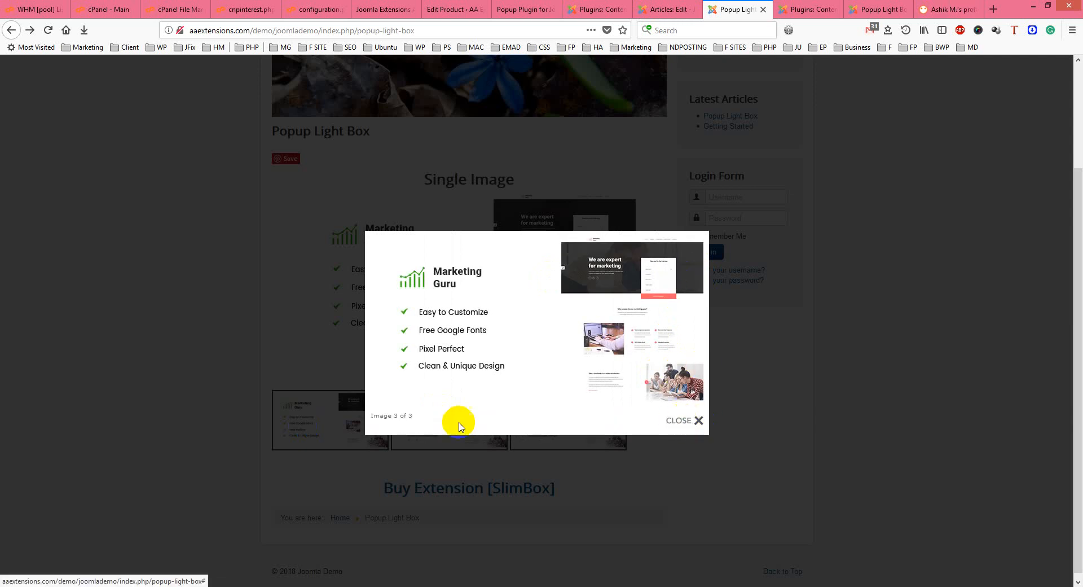
left_click_drag(414, 416, 373, 416)
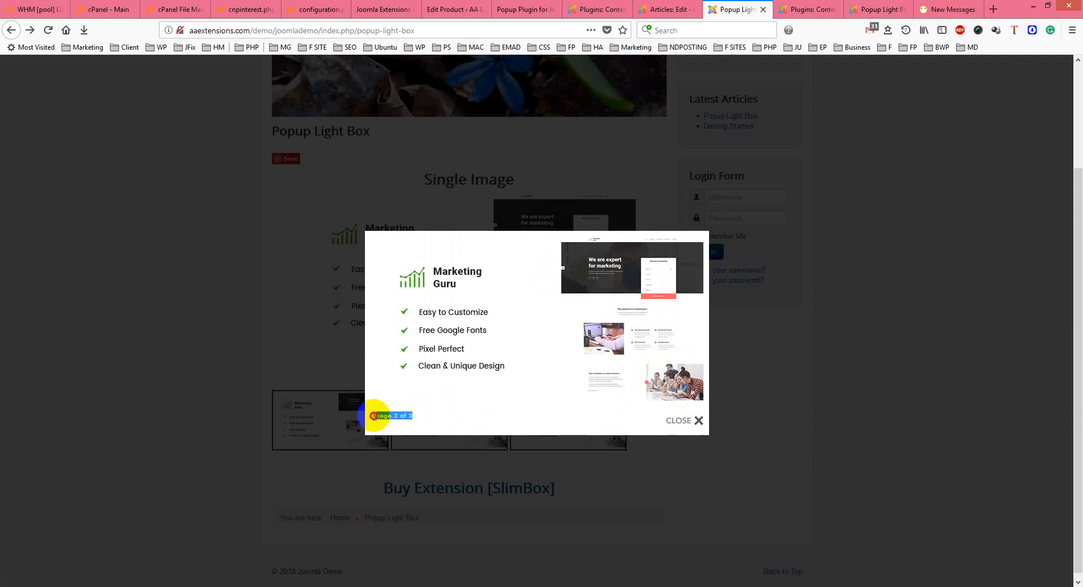
left_click(695, 421)
Step: Reopen the single image's popup to examine its caption, then close it
left_click(474, 252)
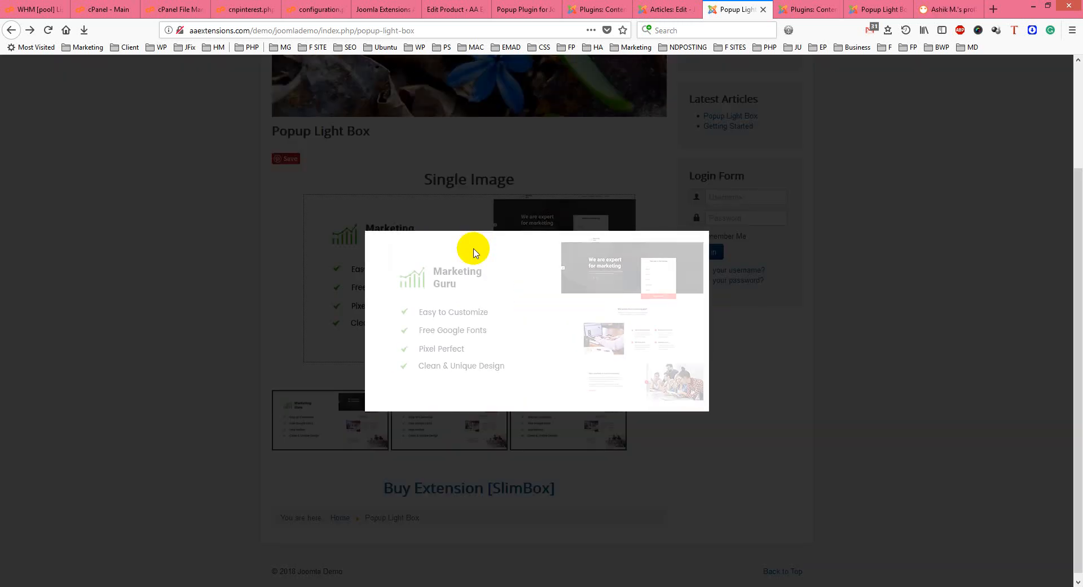
left_click_drag(407, 418, 373, 414)
left_click(403, 417)
left_click(691, 417)
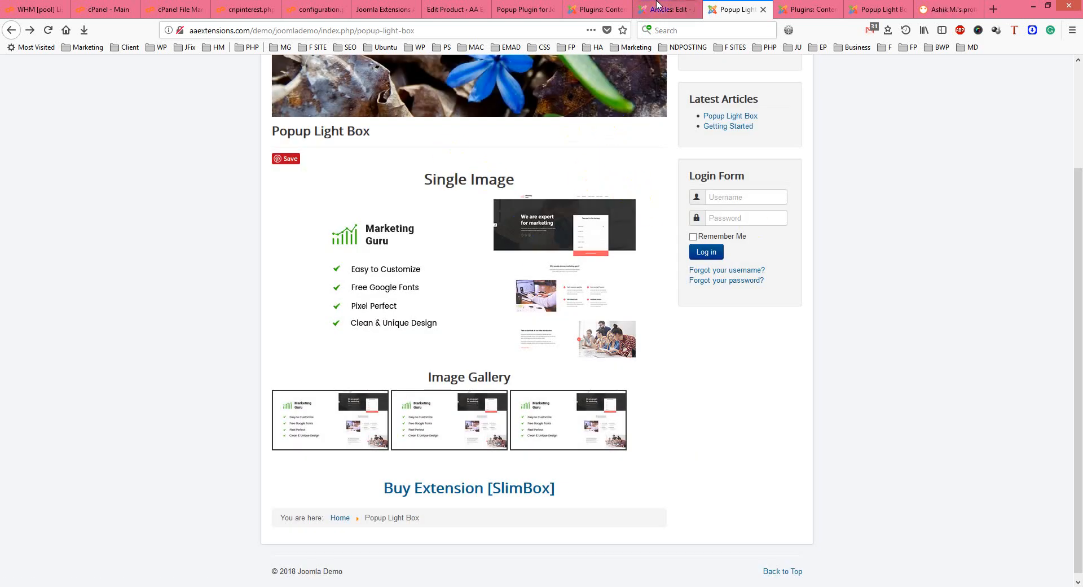
Step: Show the Popup Light Box article's HTML source and add blank lines above and below the single-image paragraph
left_click(658, 6)
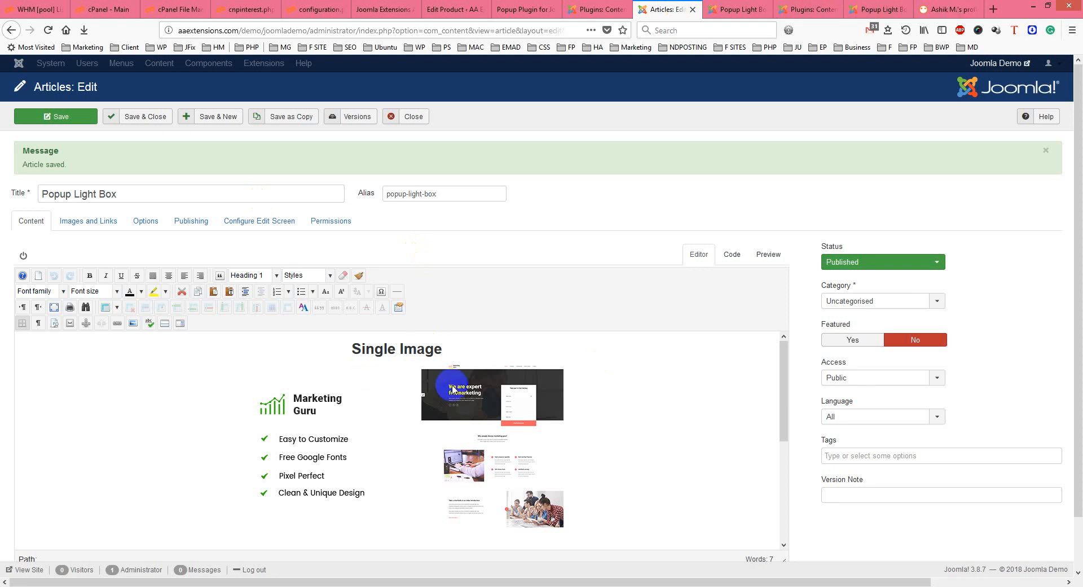
left_click(23, 256)
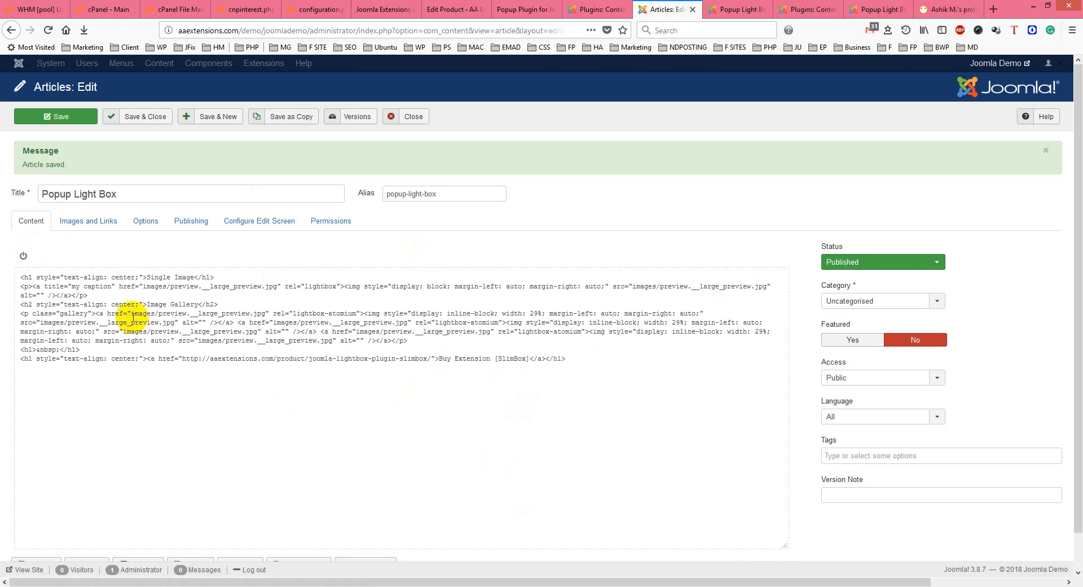
left_click(94, 297)
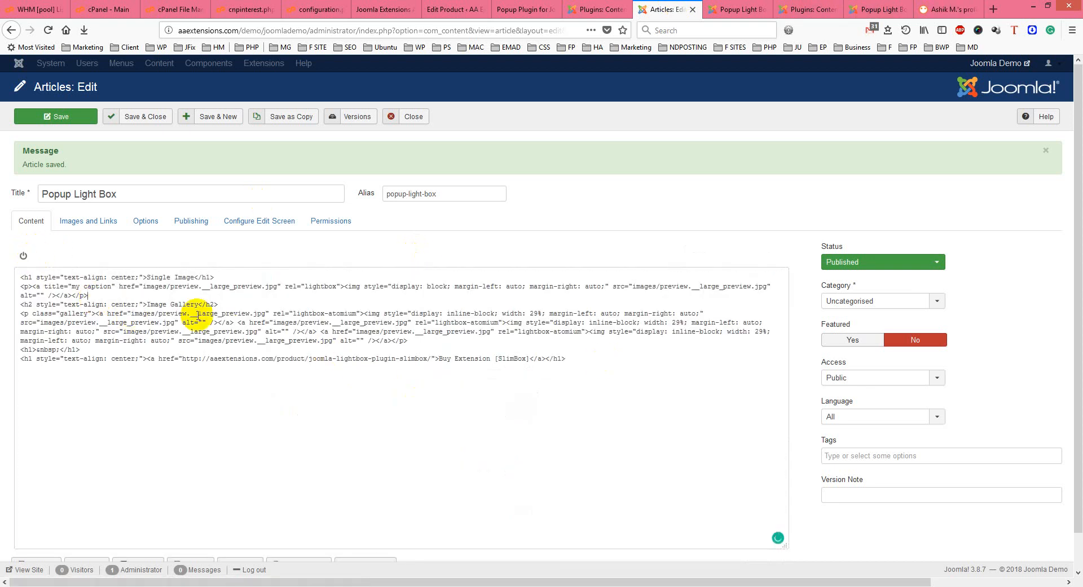
key("Return")
key("Return")
key("Return")
key("Return")
key("Return")
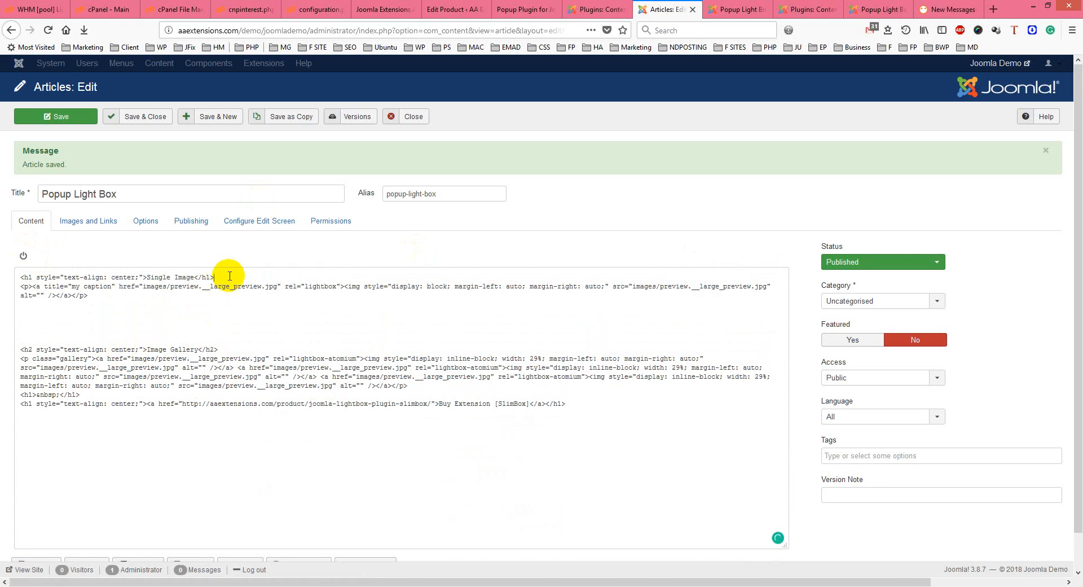
key("Return")
key("Return")
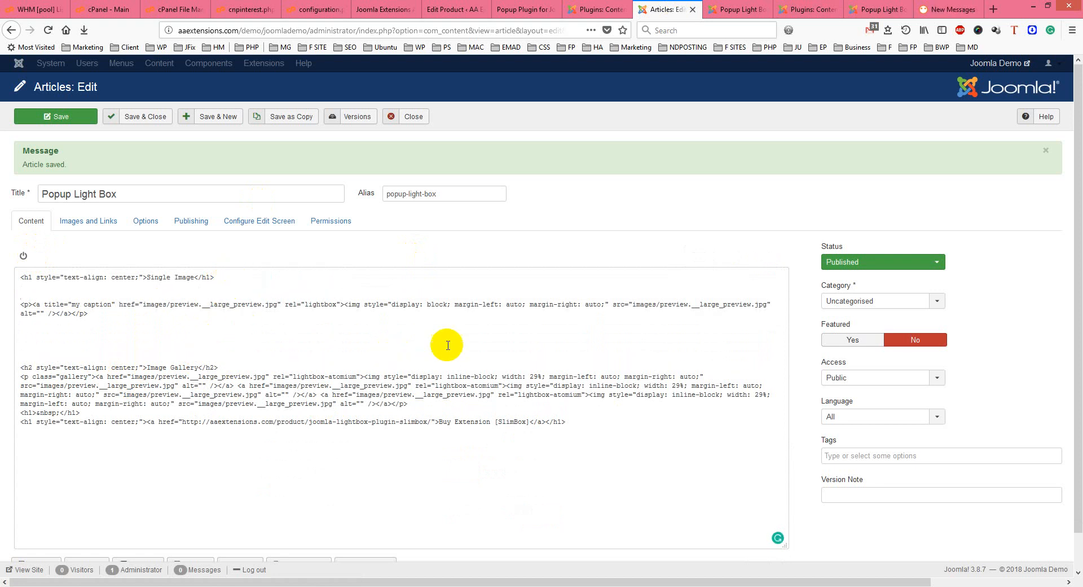
Step: Insert the image 01_preview.__large_preview.__large_preview.jpg under the Single Image heading and add a blank line after its tag
scroll(478, 399, "down", 2)
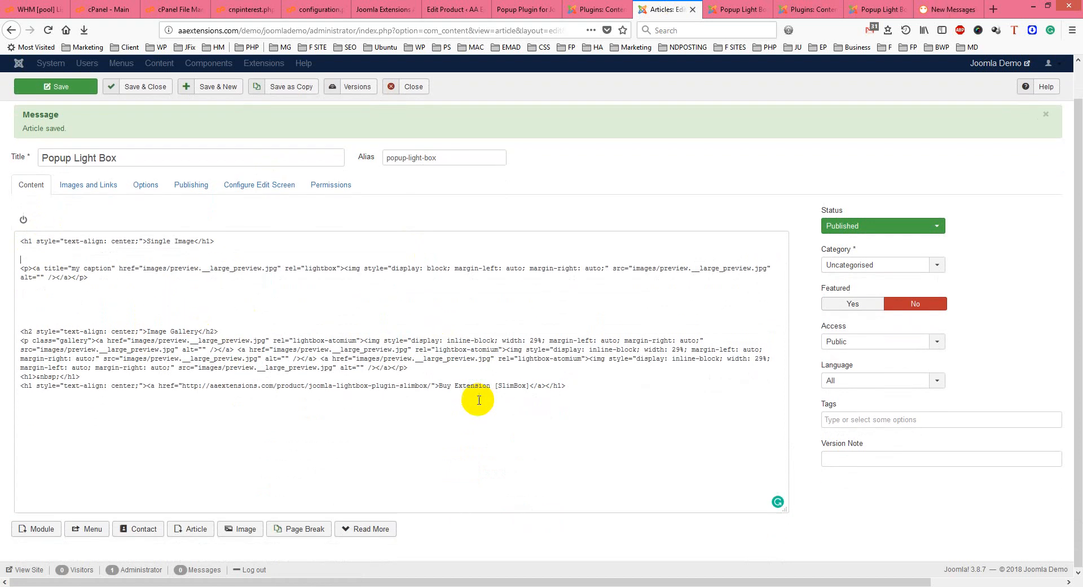
left_click(240, 528)
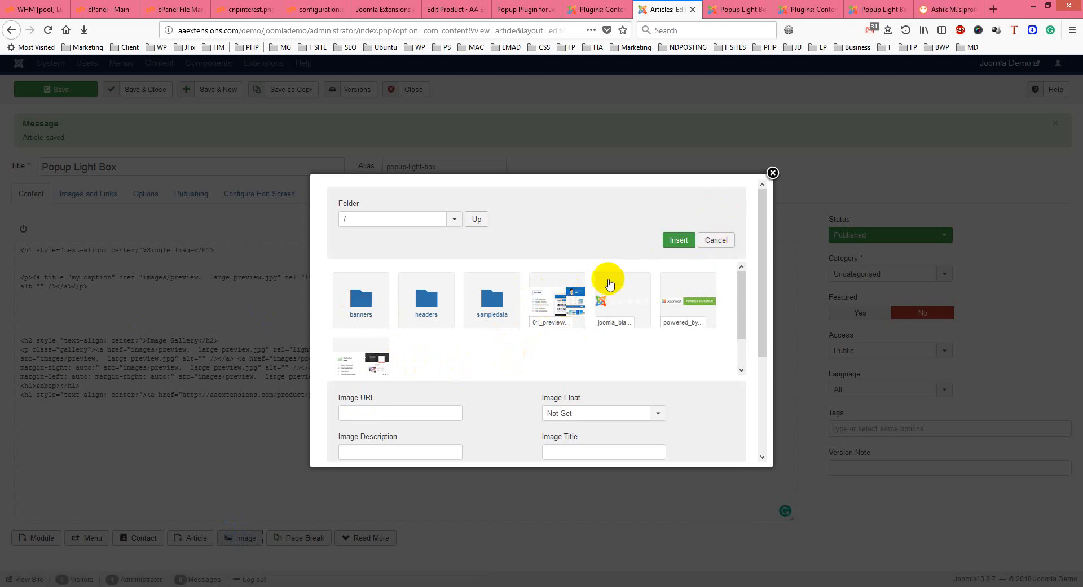
left_click(561, 296)
left_click(677, 240)
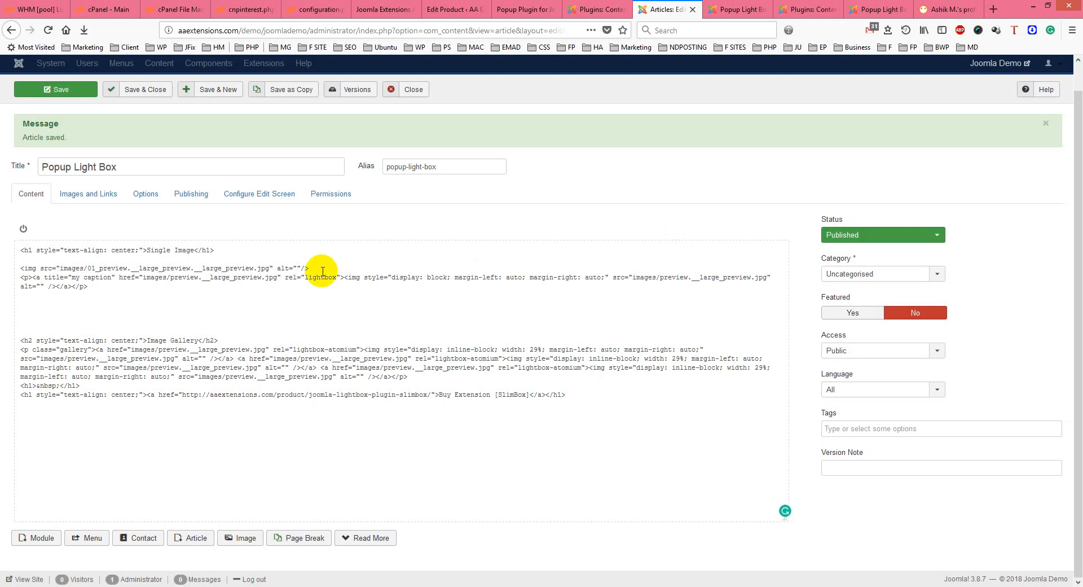
key("Return")
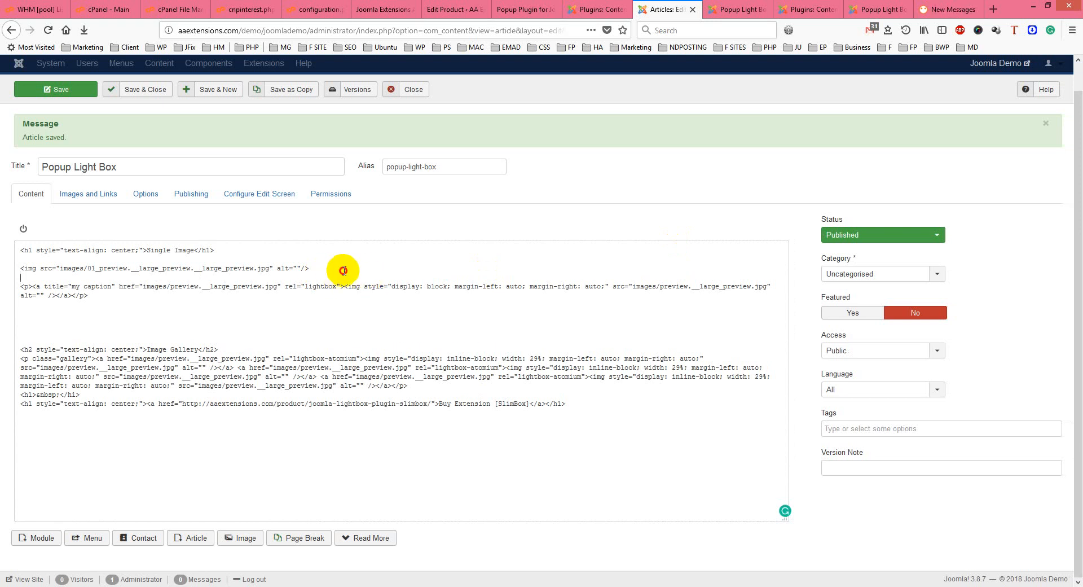
left_click_drag(339, 267, 4, 268)
left_click(129, 292)
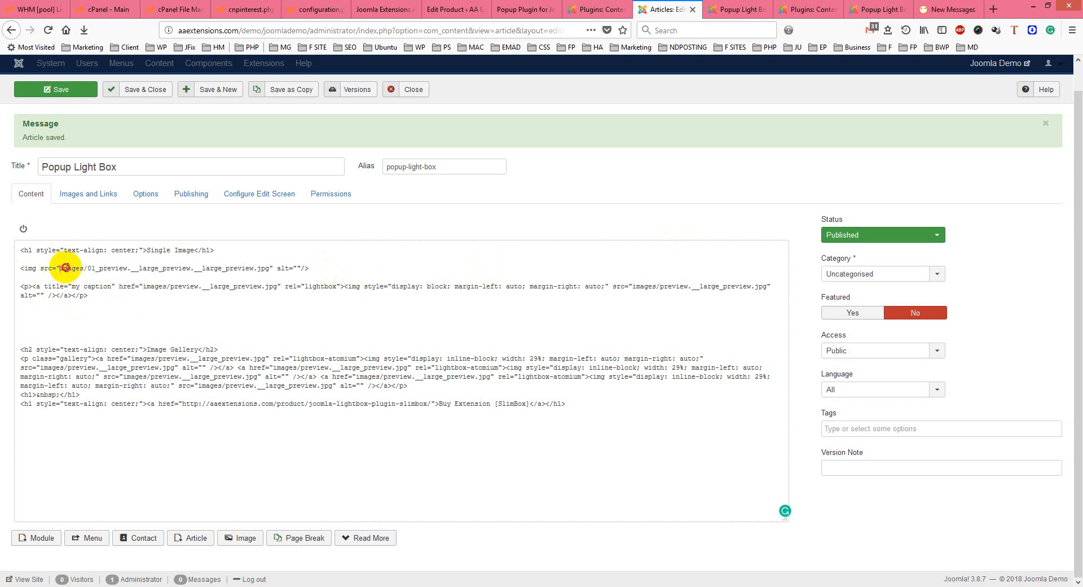
left_click_drag(62, 267, 265, 270)
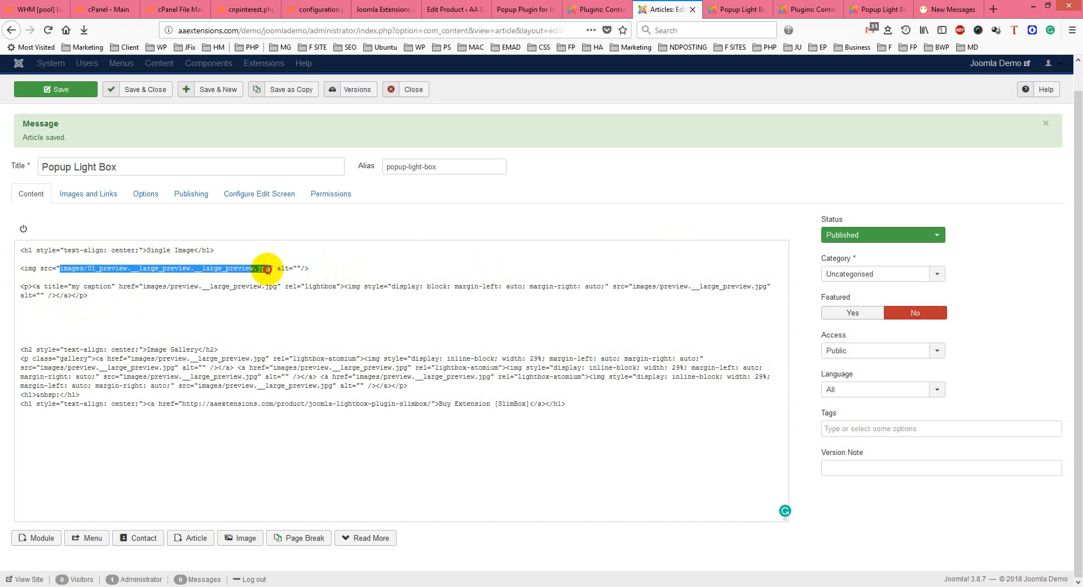
left_click(63, 270)
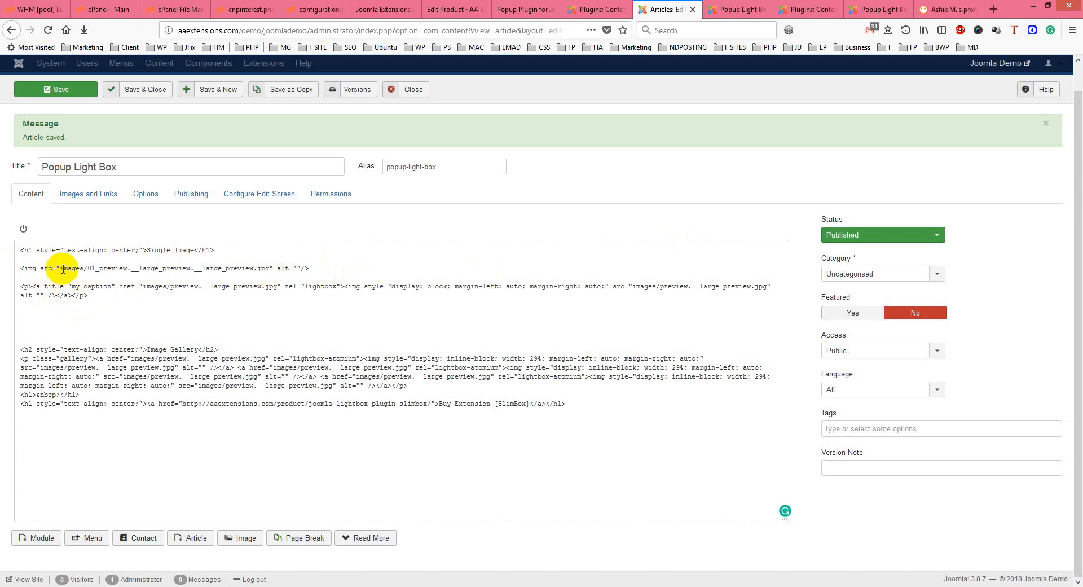
left_click_drag(60, 269, 270, 269)
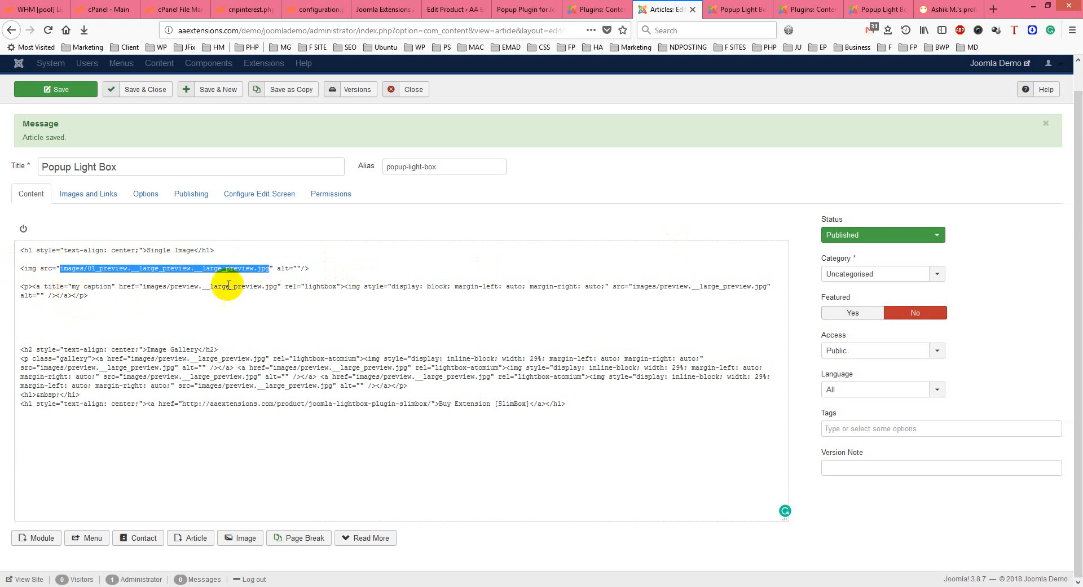
Step: Wrap the new image tag in a copy of the existing single image's opening lightbox link, titled "my caption", and close it with </a>
left_click_drag(33, 286, 349, 287)
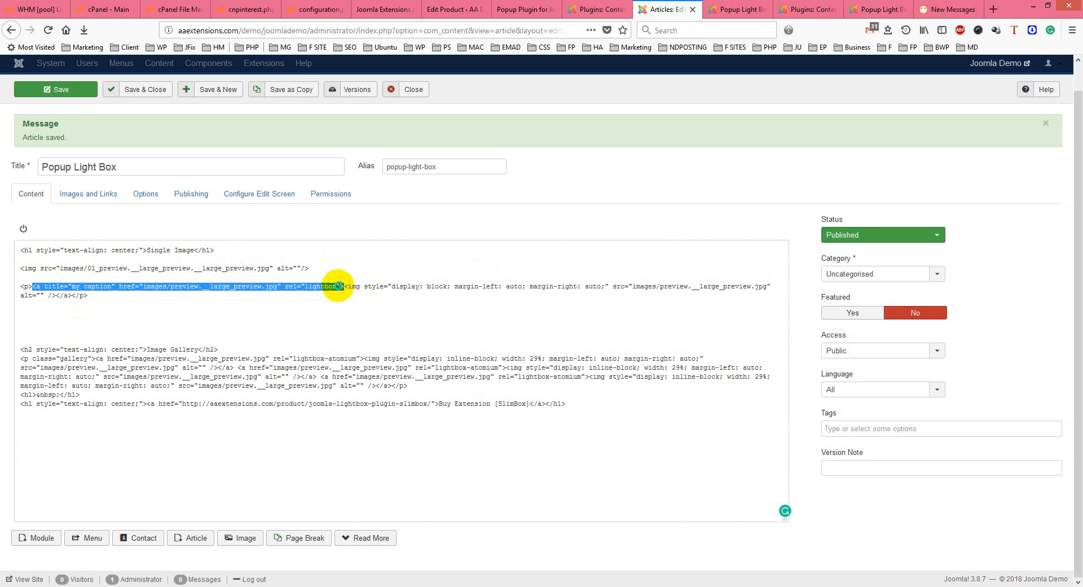
right_click(339, 287)
left_click(369, 322)
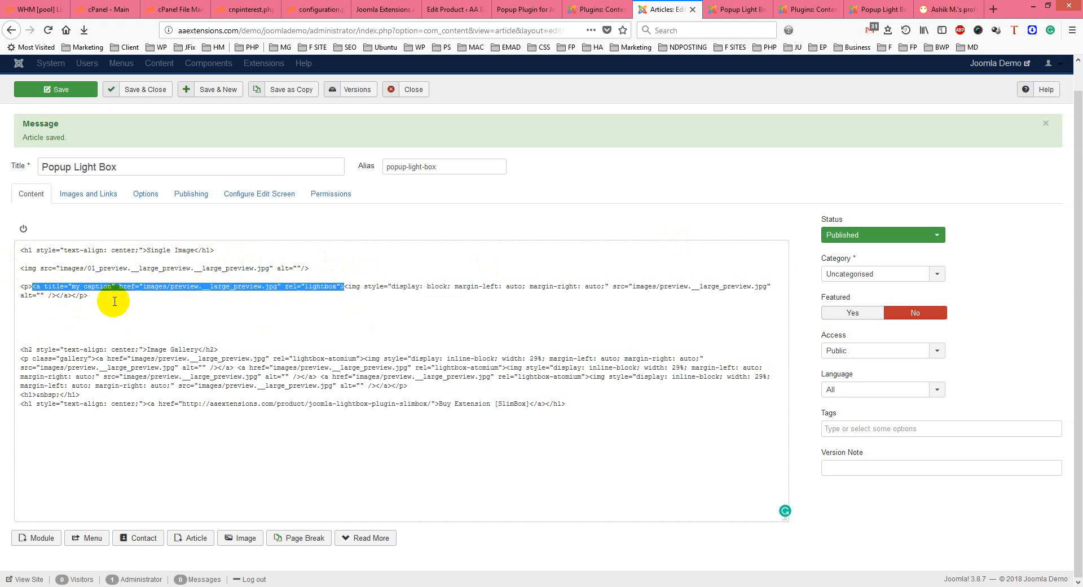
left_click(21, 269)
right_click(21, 269)
left_click(47, 317)
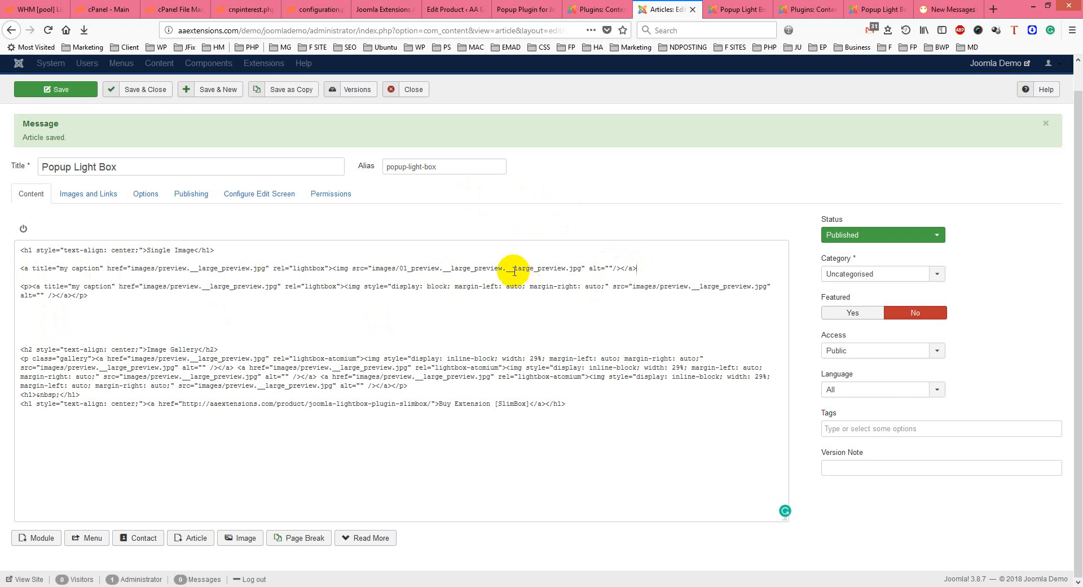
Step: Replace the new link's href with images/01_preview.__large_preview.__large_preview.jpg, copied from its image source, and save the article
left_click_drag(581, 265, 381, 265)
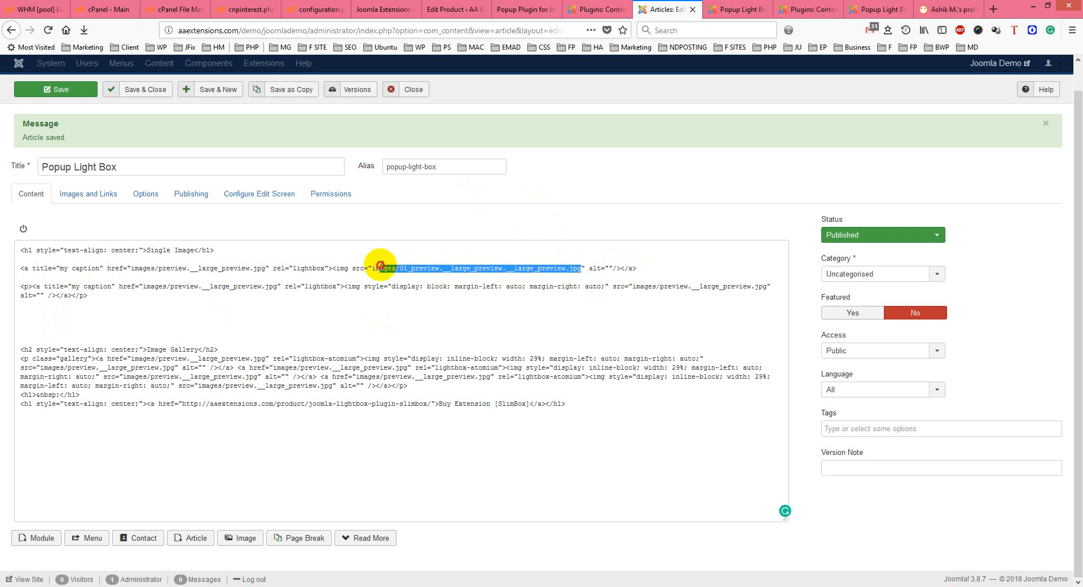
right_click(387, 266)
left_click(423, 303)
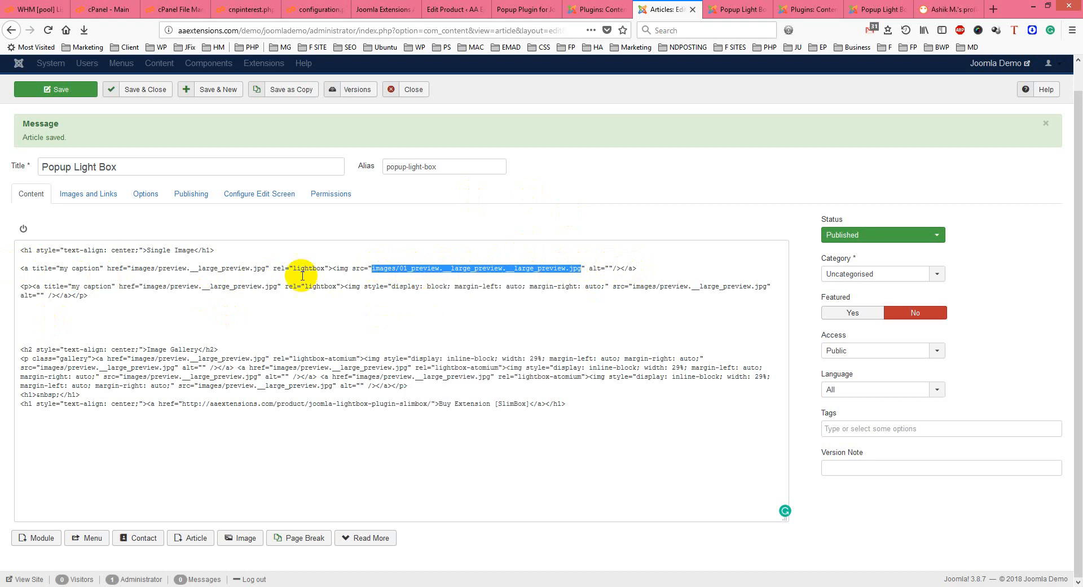
left_click_drag(266, 268, 151, 268)
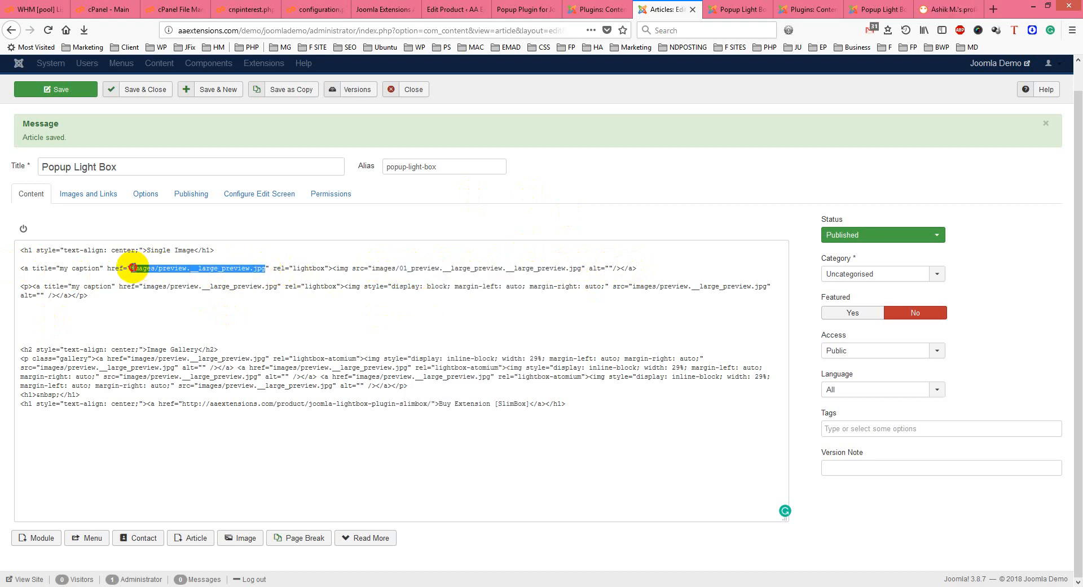
right_click(145, 267)
left_click(191, 314)
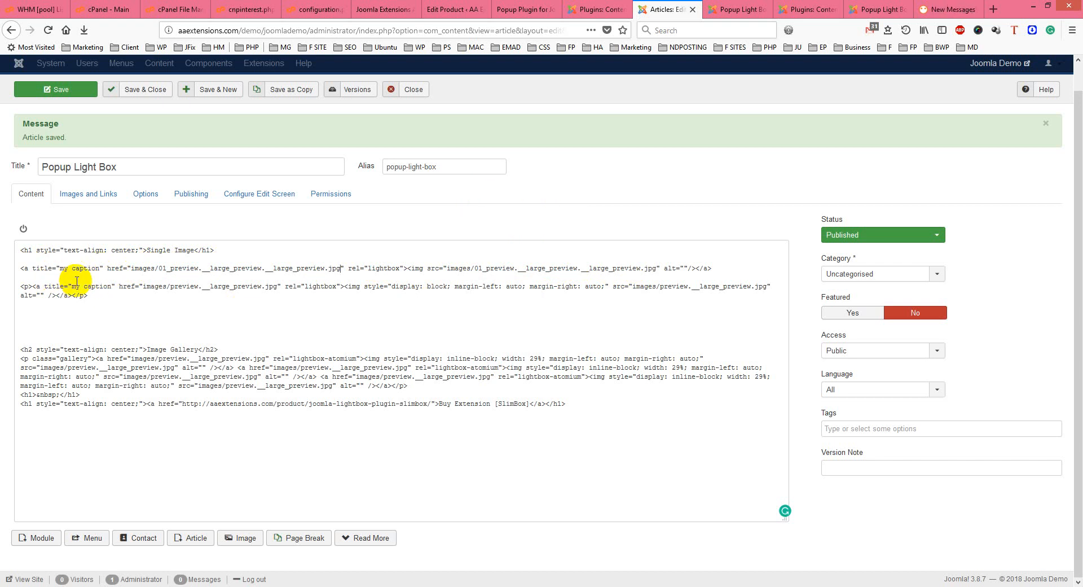
left_click(64, 91)
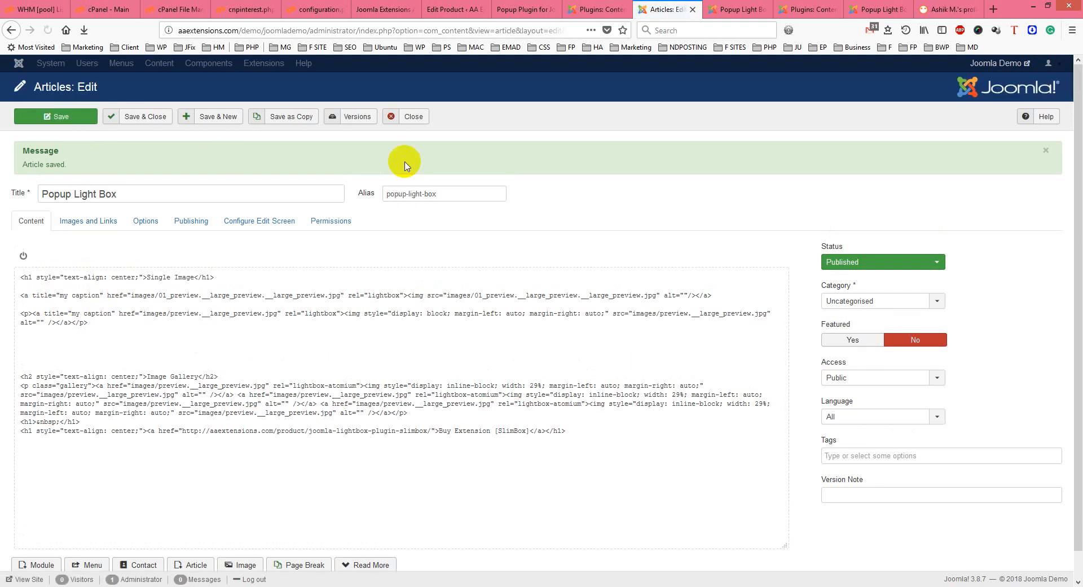
Step: Reload the live Popup Light Box page, open the newly added Rocket image in its popup and close it
left_click(738, 9)
left_click(437, 31)
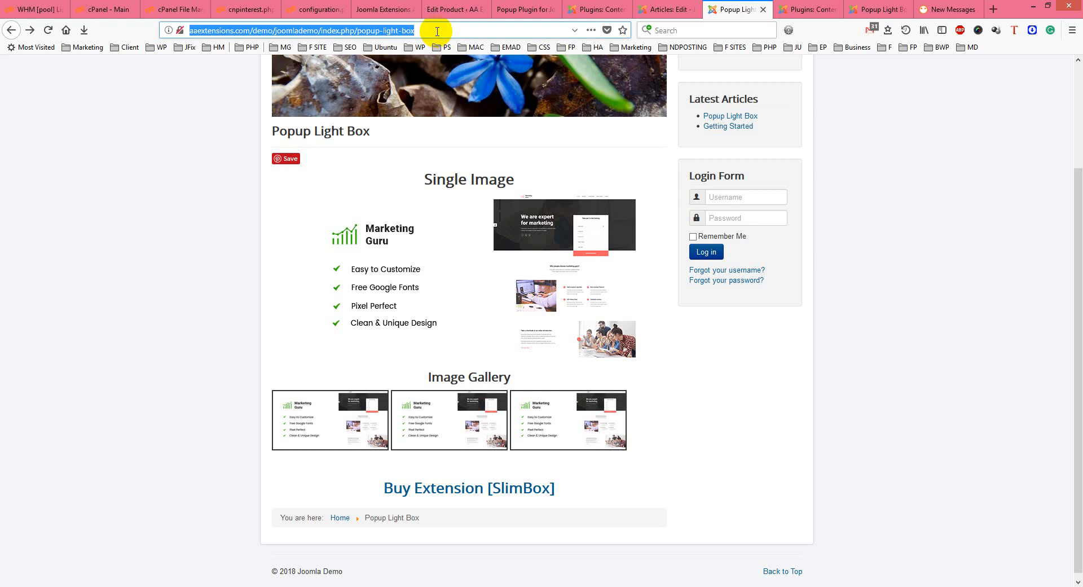
key("Return")
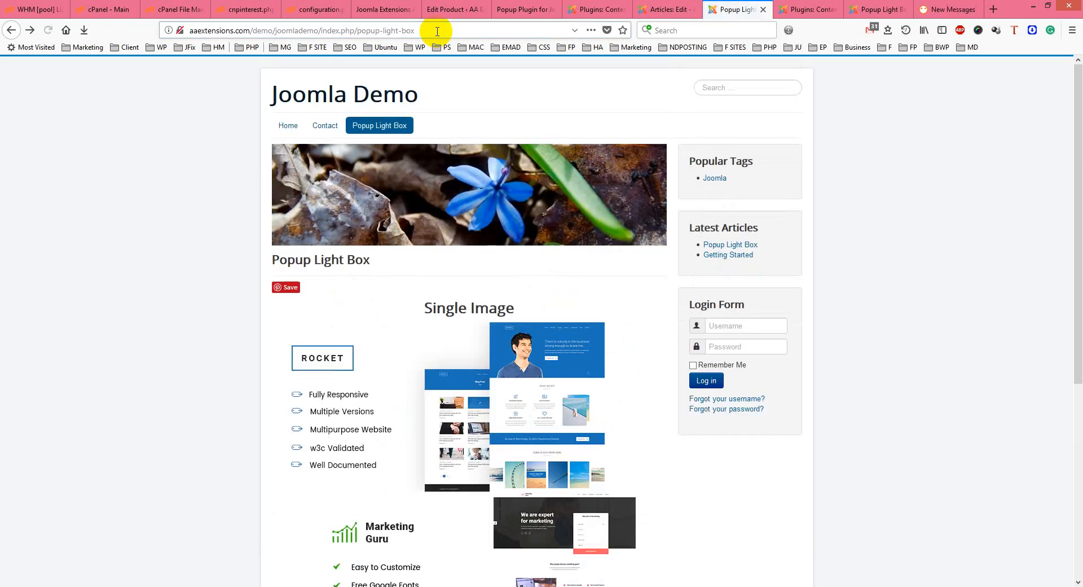
scroll(615, 350, "down", 6)
scroll(565, 366, "up", 3)
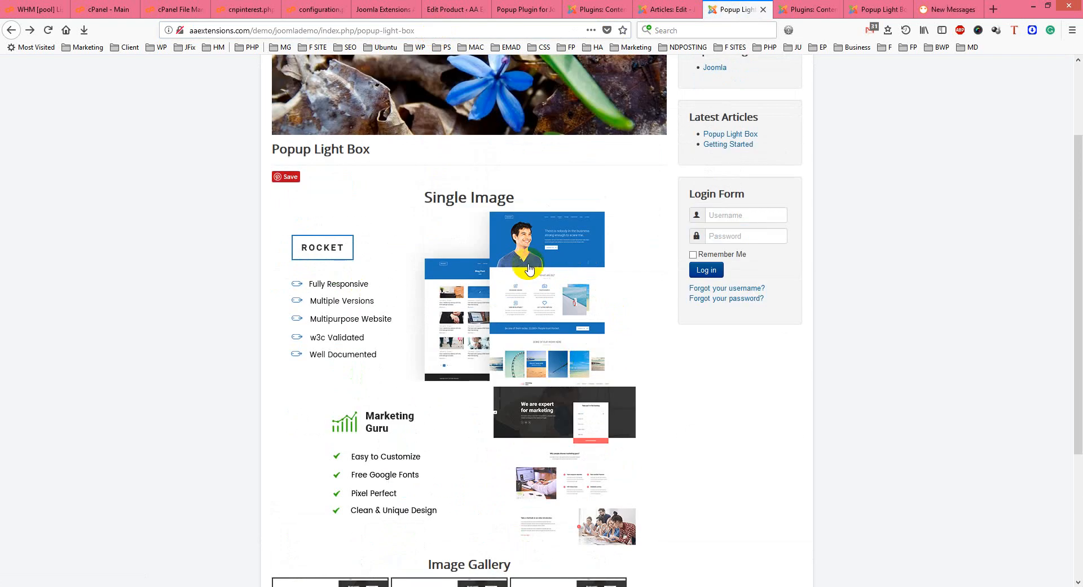
left_click(501, 290)
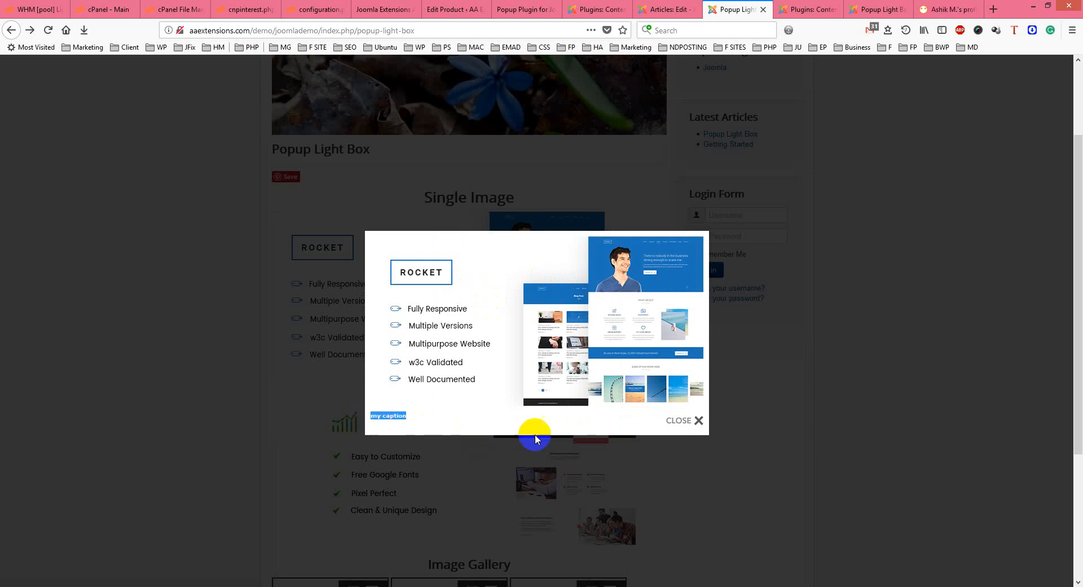
left_click(681, 422)
Step: Return to the article source, change the new image link's title to "Image 1" and save the article
left_click(684, 6)
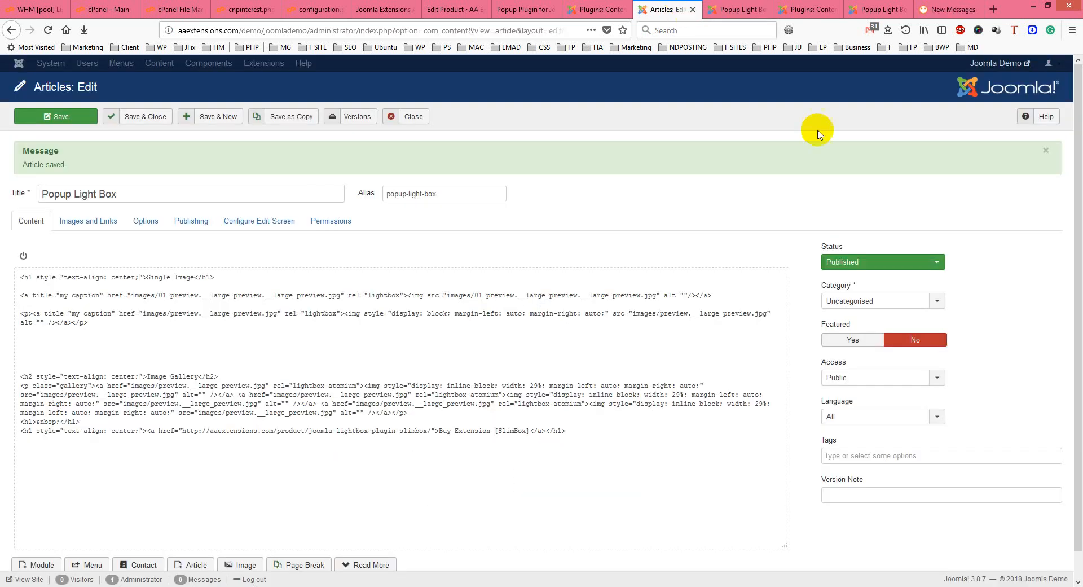
left_click(101, 295)
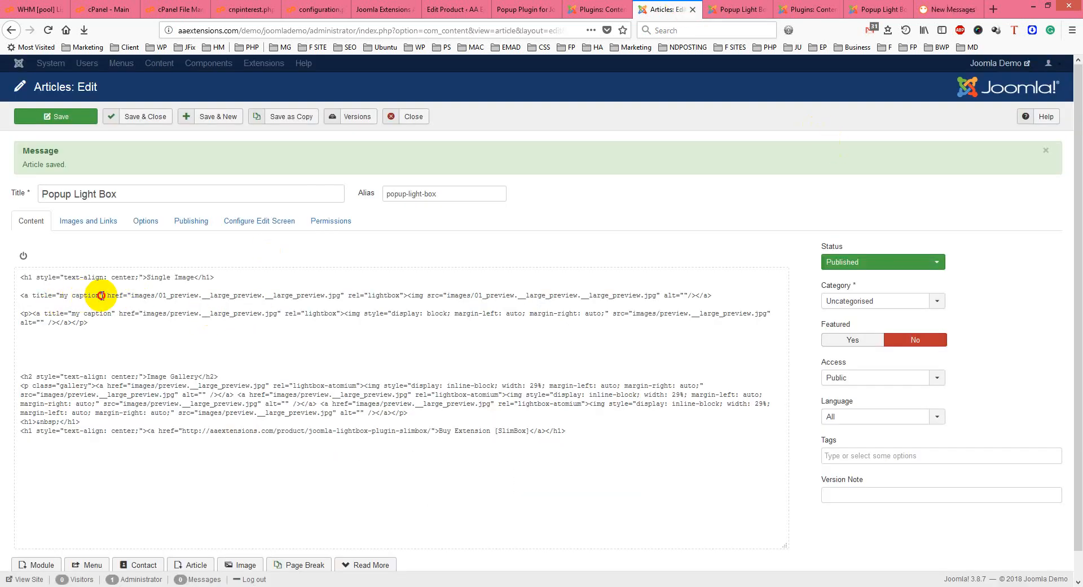
left_click_drag(99, 294, 73, 295)
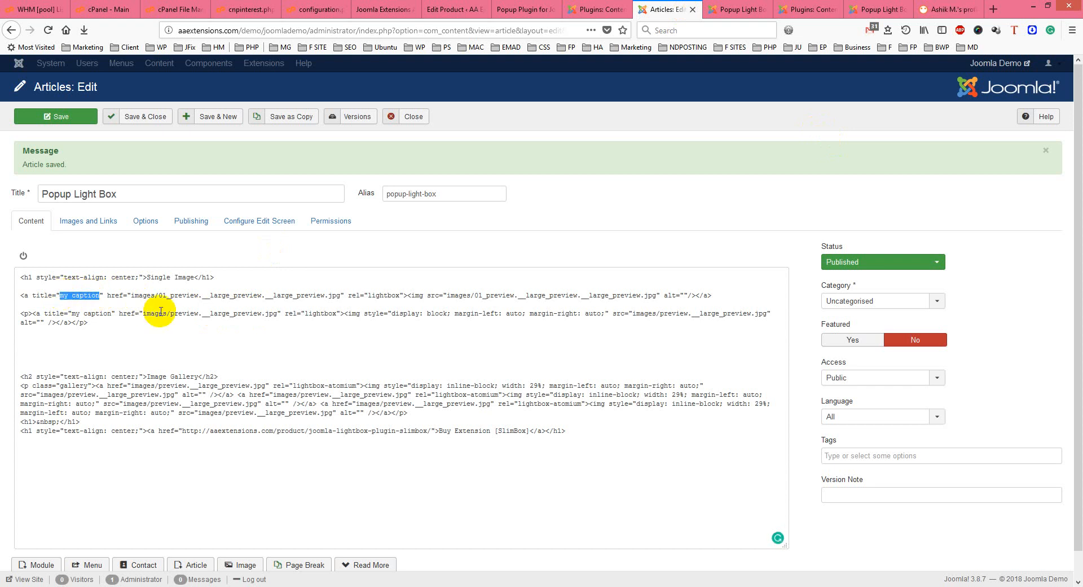
type("Im")
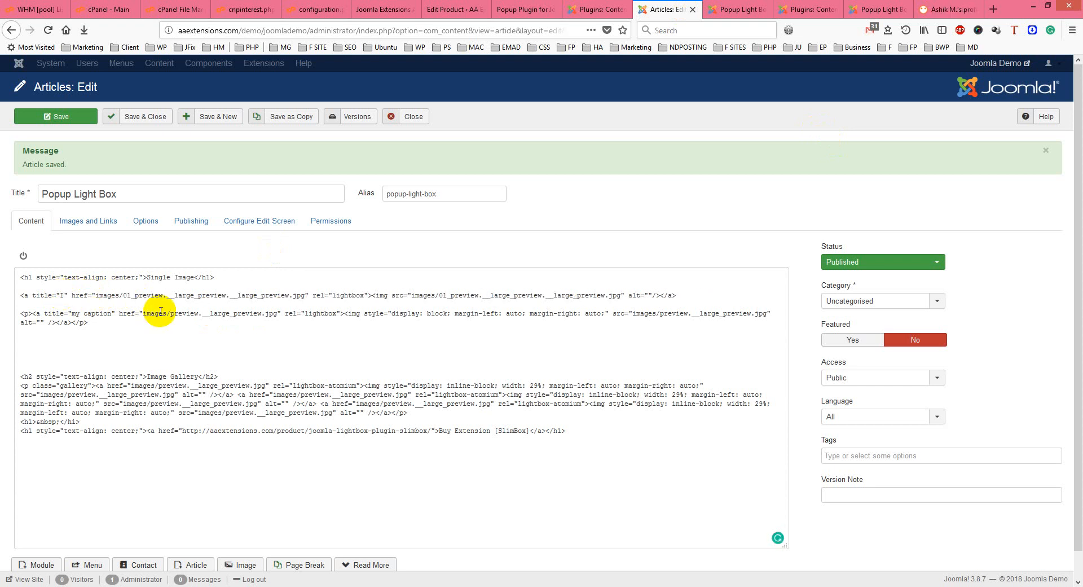
type("a")
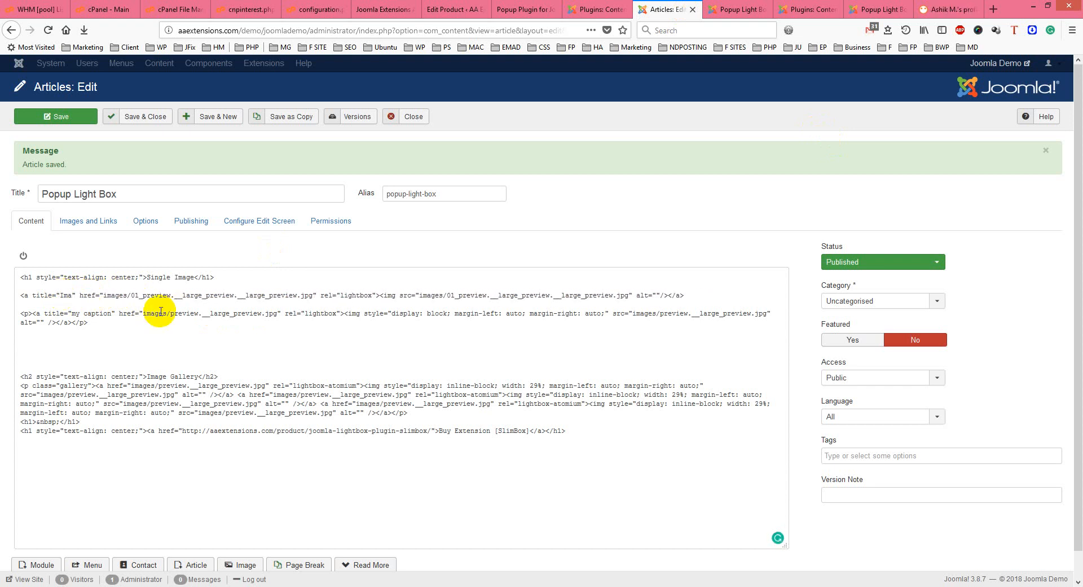
type("ge 1")
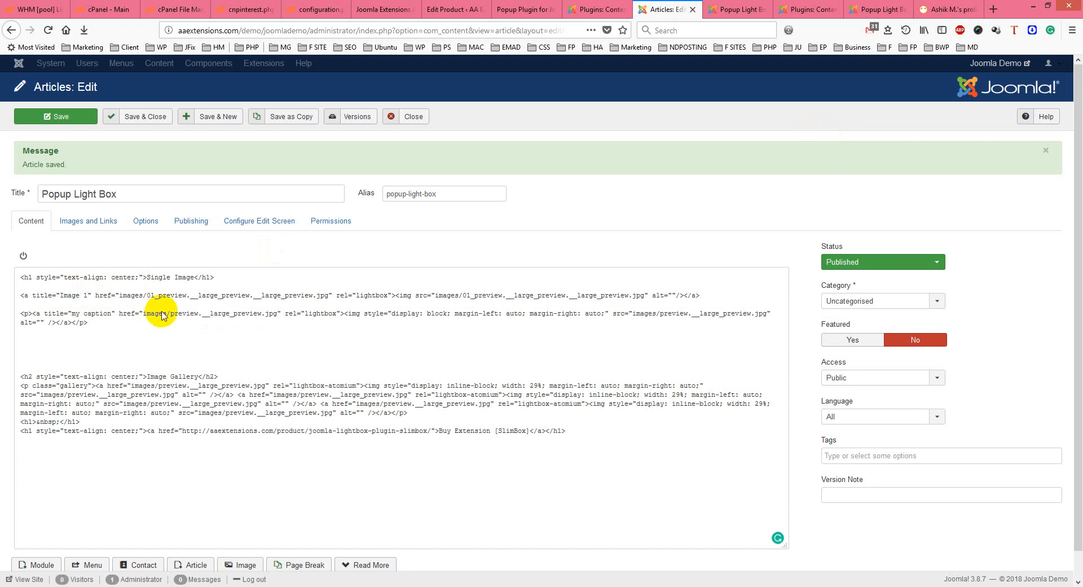
left_click(84, 126)
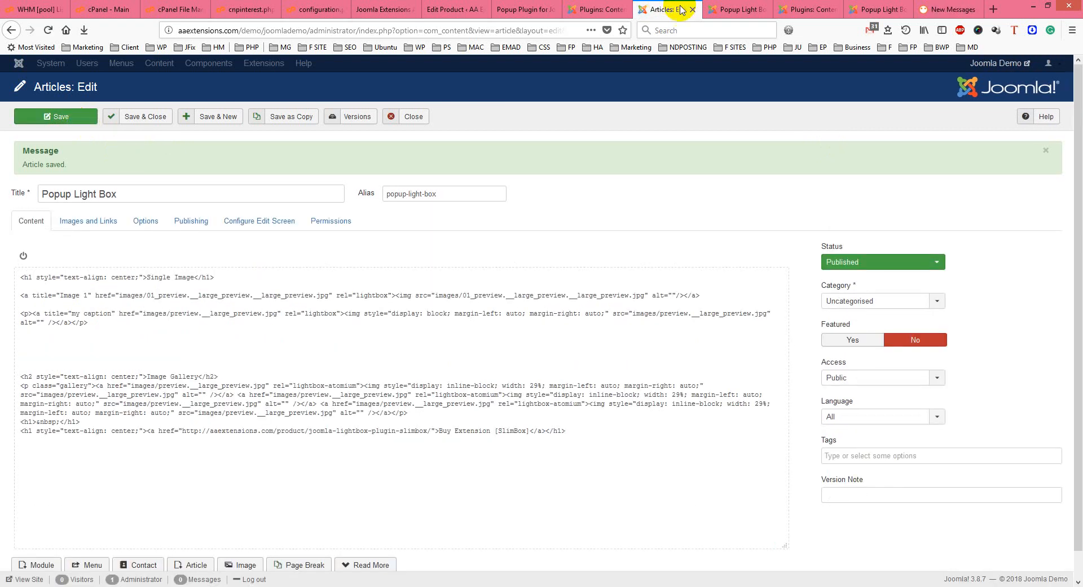
Step: Switch the article to the visual editor and back to source, then add a blank line above the Image Gallery heading
left_click(23, 256)
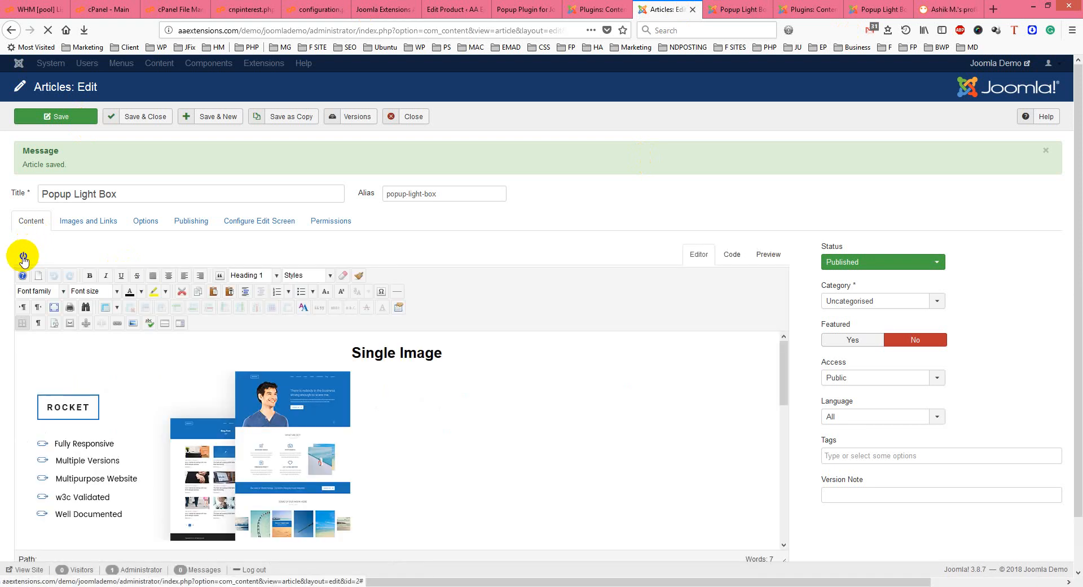
left_click(23, 257)
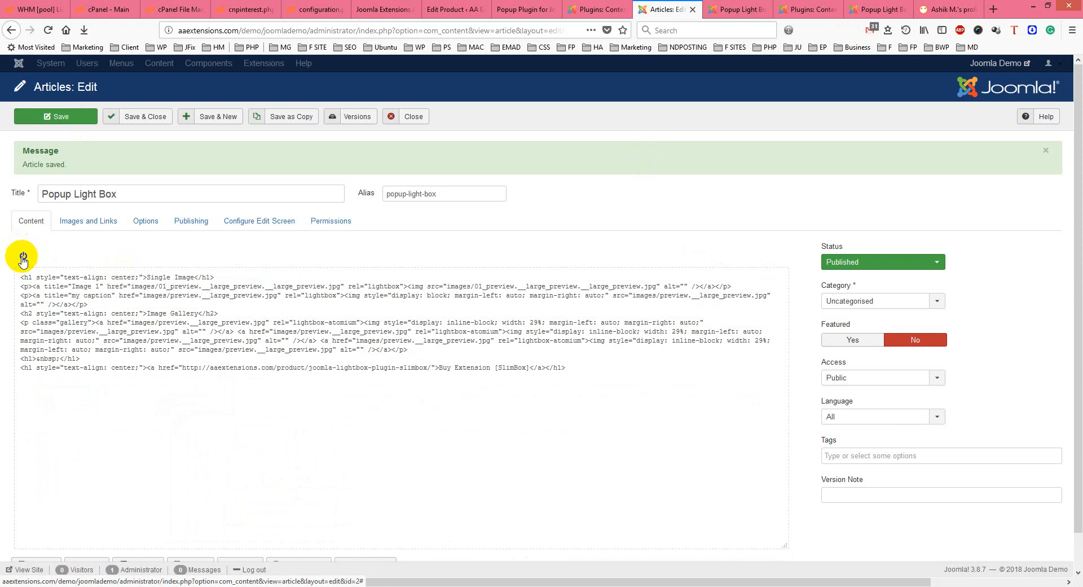
left_click(95, 304)
key("Return")
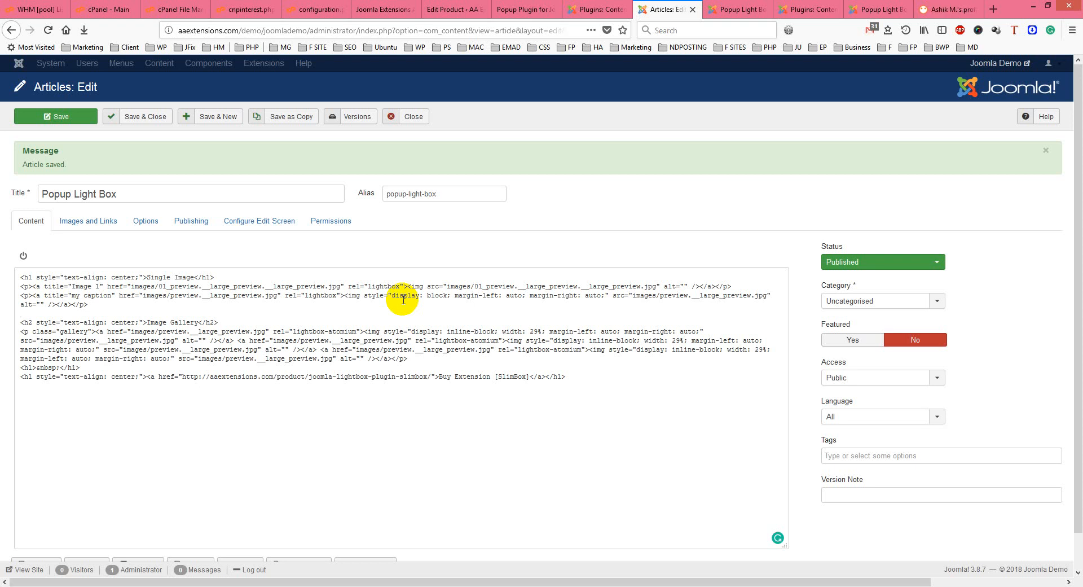
Step: Reload the live page, check the Rocket image's updated caption in the popup and close the popup
left_click(734, 9)
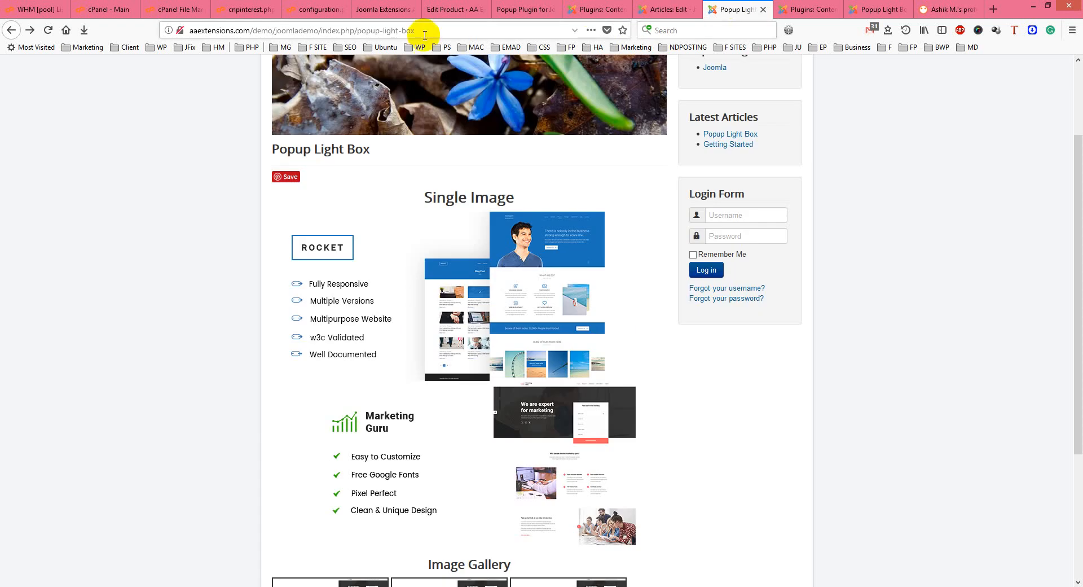
left_click(438, 35)
key("Return")
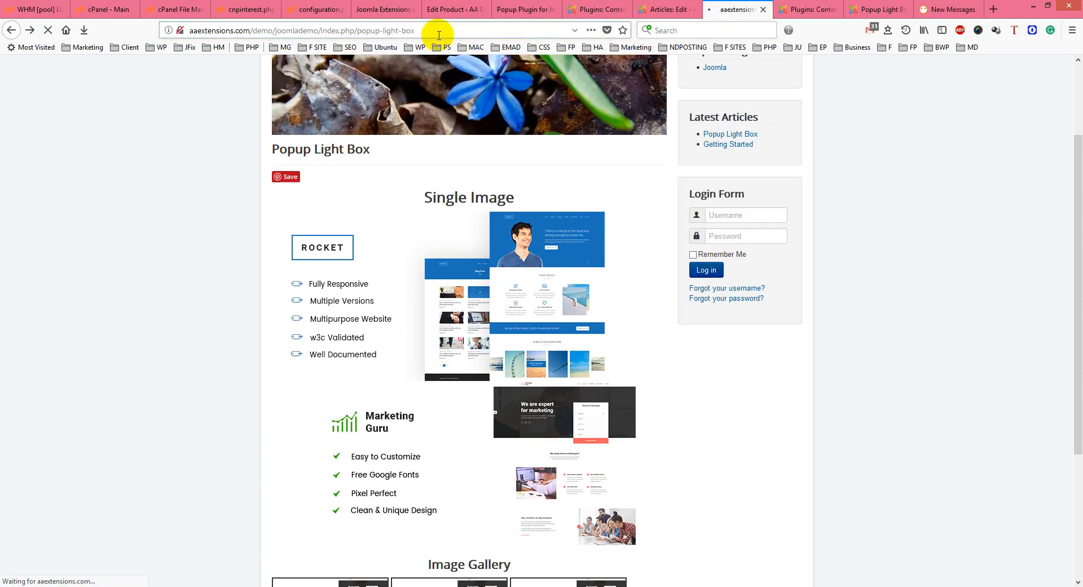
left_click(523, 357)
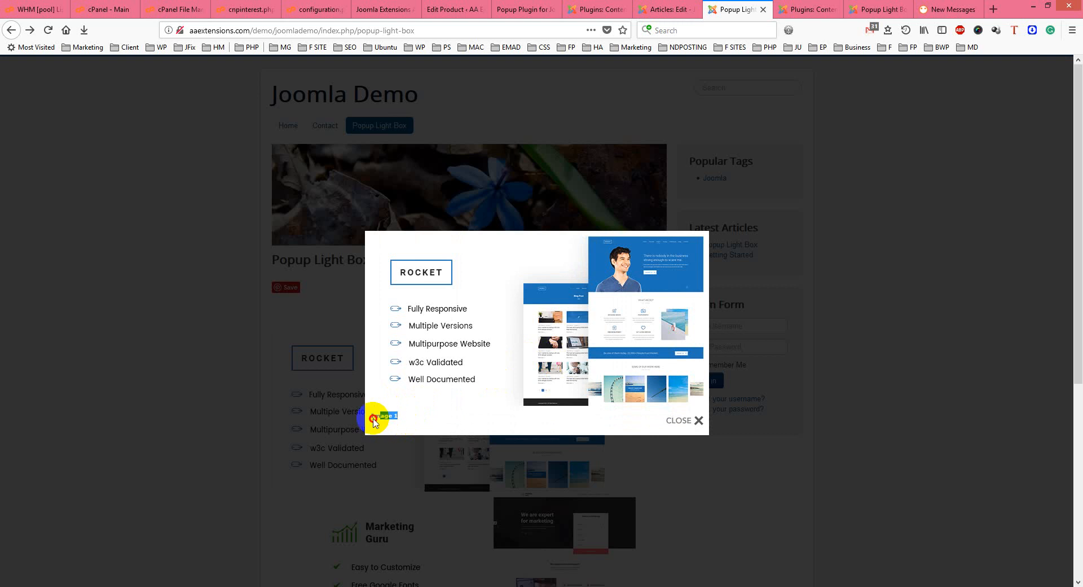
left_click(677, 421)
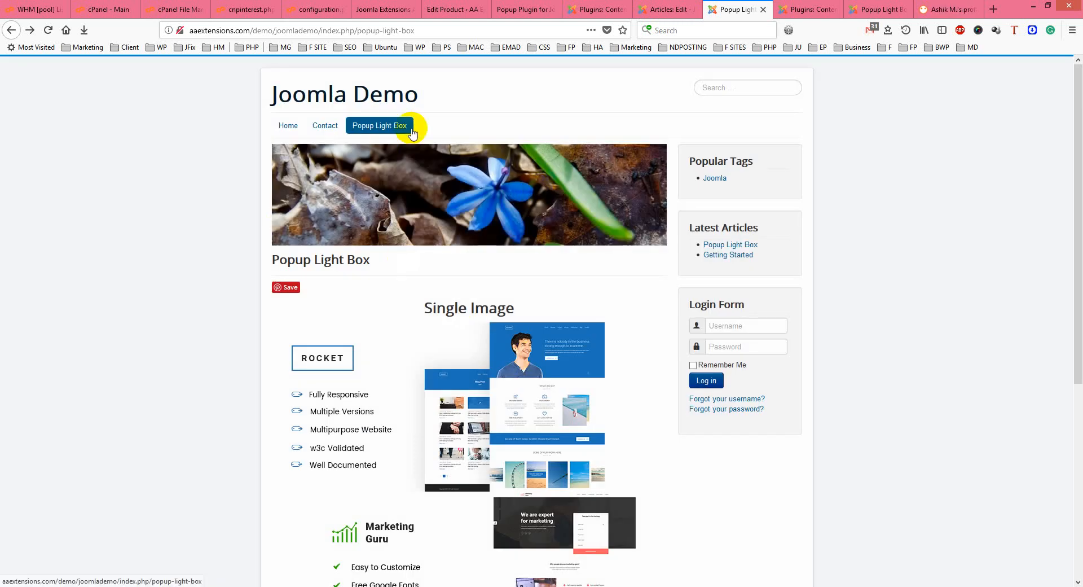